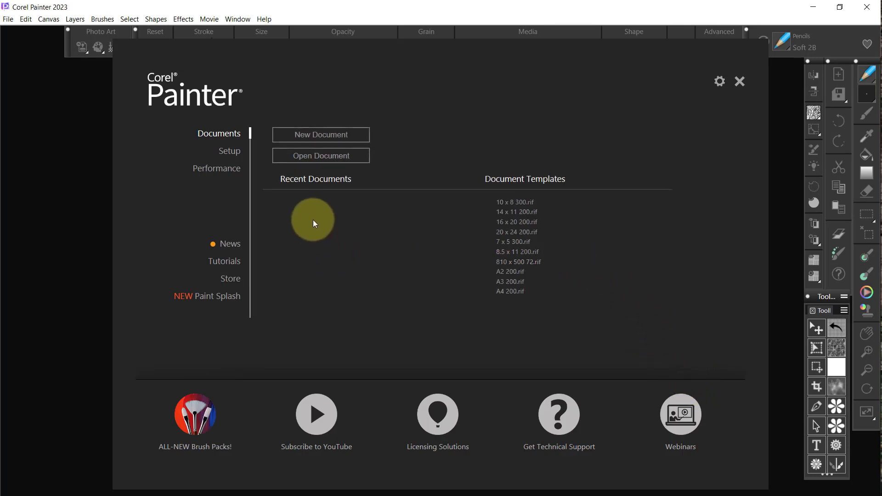
# - Create a new document with the Painter Default preset, 1920 by 1080 pixels at 150 pixels per inch
pyautogui.click(314, 135)
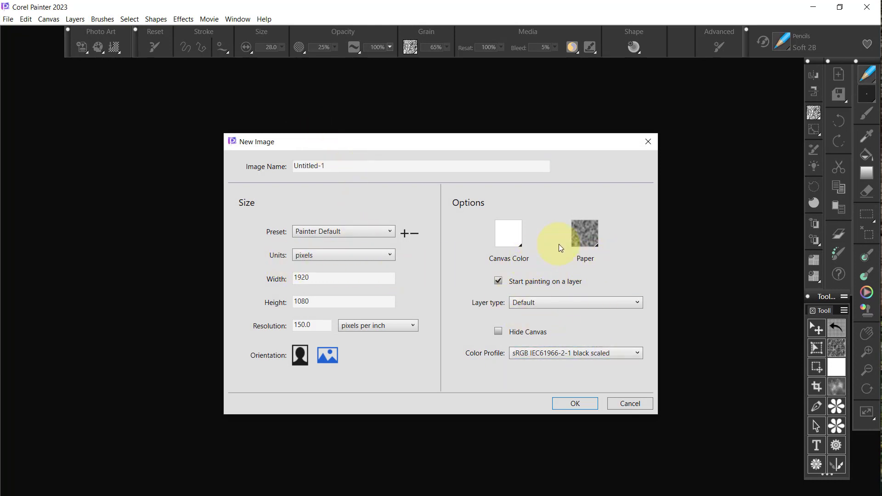
pyautogui.click(574, 404)
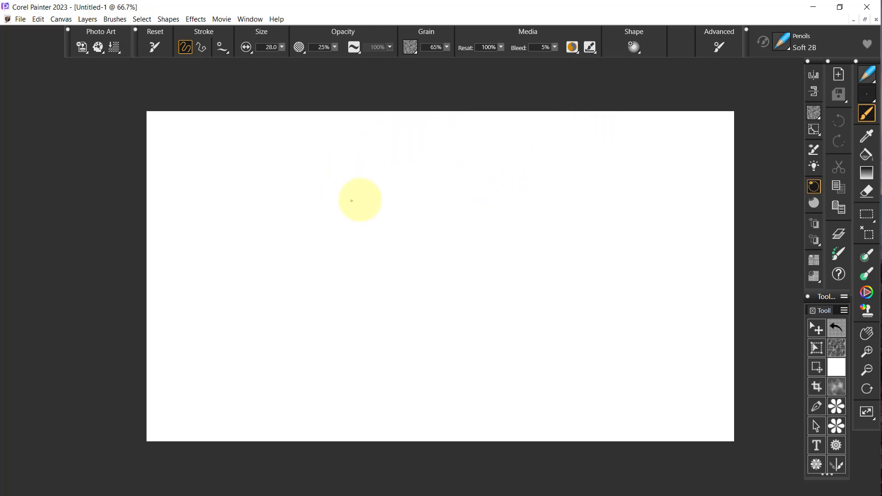
# - Show the Papers palette drawer and move it over the middle of the canvas
pyautogui.click(249, 20)
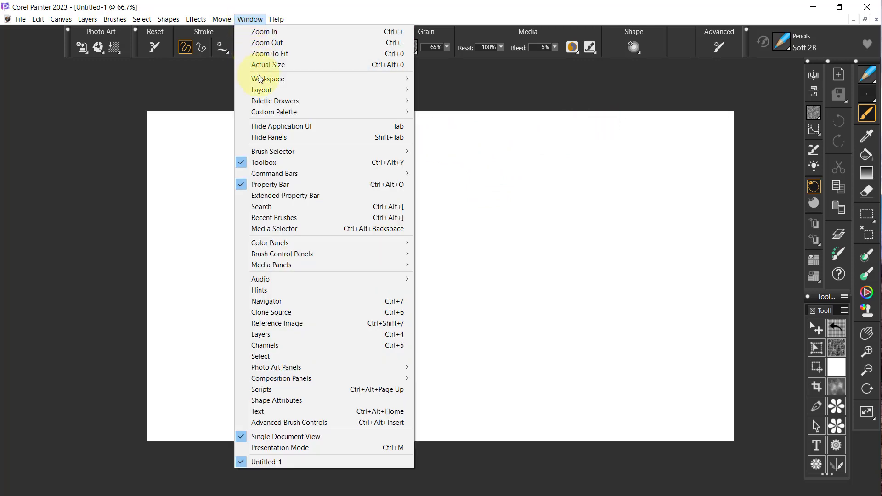
pyautogui.moveTo(270, 102)
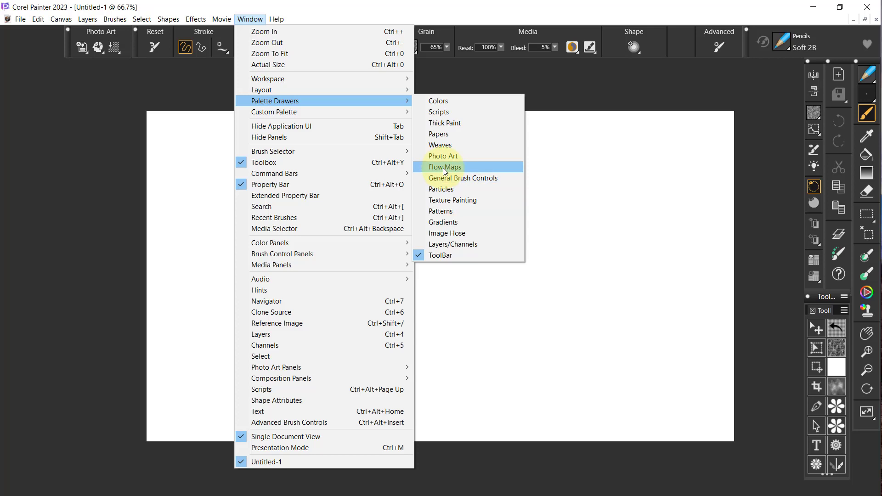
pyautogui.click(435, 134)
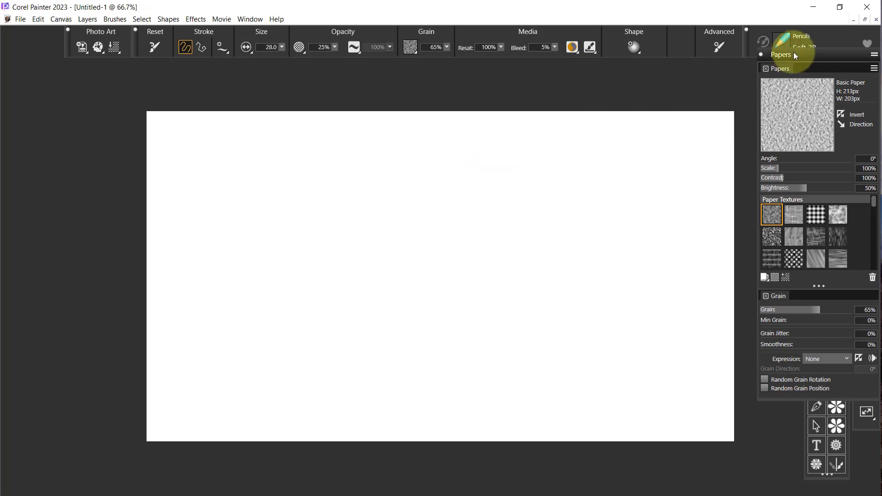
pyautogui.moveTo(801, 53); pyautogui.dragTo(446, 120)
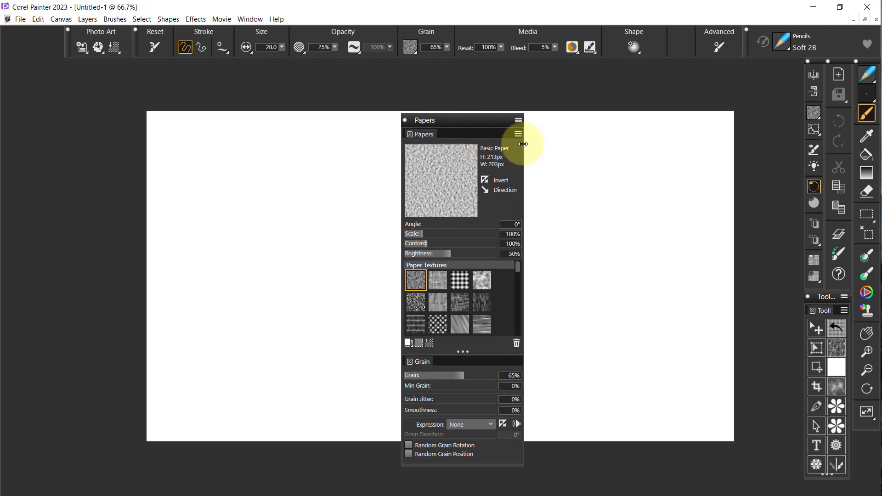
# - Show the Flow Maps palette drawer and place it beside the Papers drawer, then collapse and expand it
pyautogui.click(256, 20)
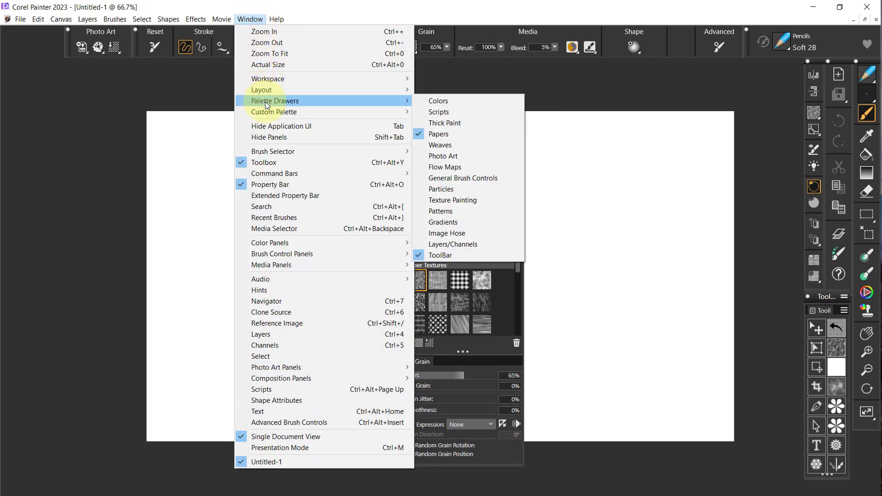
pyautogui.click(460, 167)
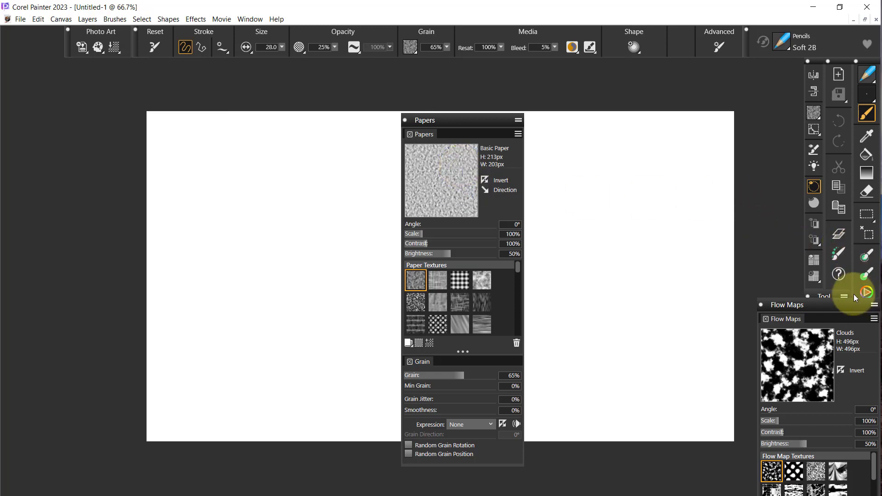
pyautogui.moveTo(832, 302); pyautogui.dragTo(635, 122)
pyautogui.doubleClick(635, 123)
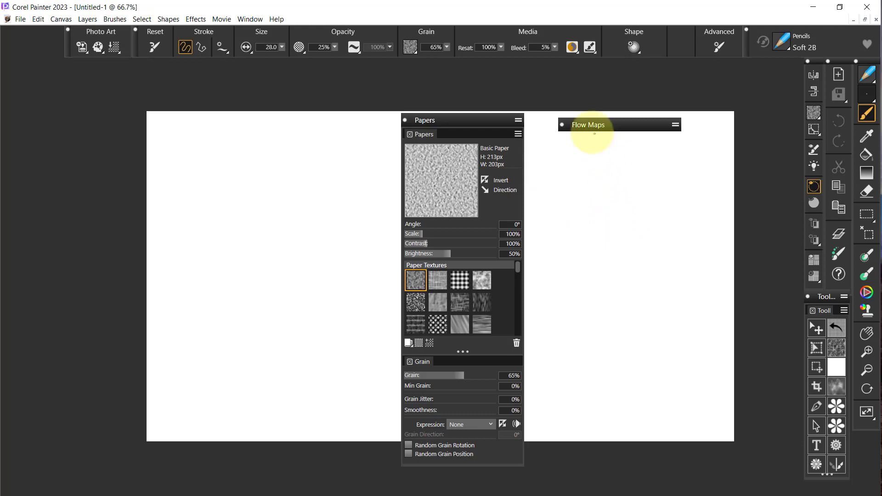
pyautogui.doubleClick(586, 131)
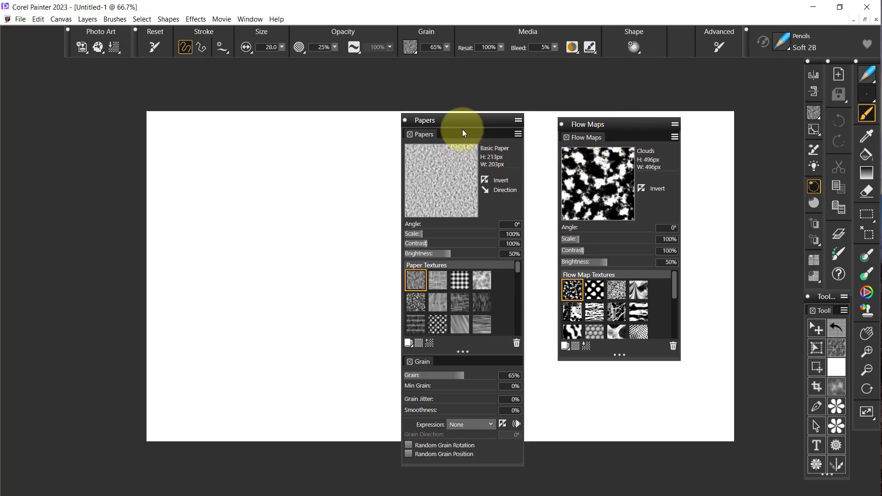
# - Dock the Flow Maps panel as a tab next to Papers in the Papers drawer and bring the Papers tab to the front
pyautogui.moveTo(466, 123); pyautogui.dragTo(360, 102)
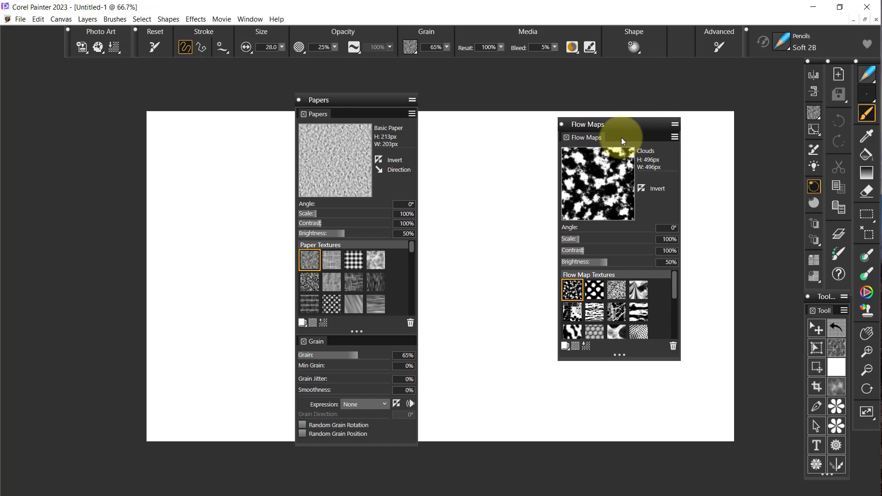
pyautogui.moveTo(621, 137); pyautogui.dragTo(551, 167)
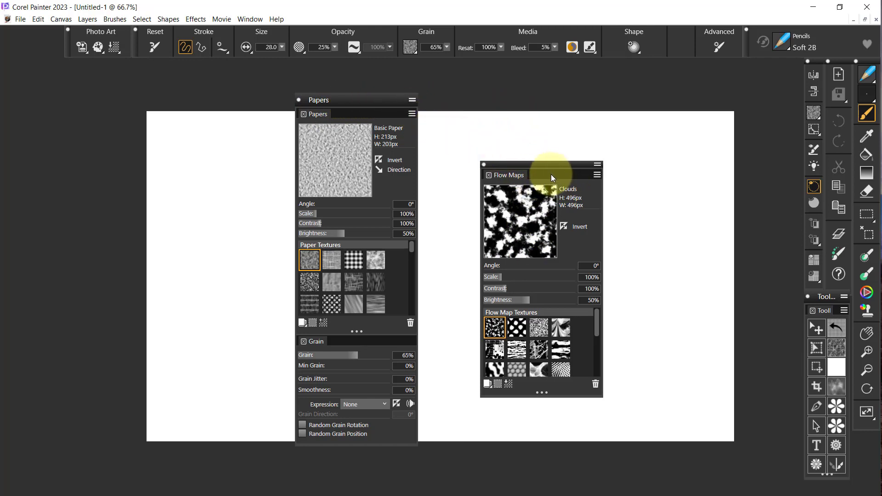
pyautogui.moveTo(550, 174); pyautogui.dragTo(327, 117)
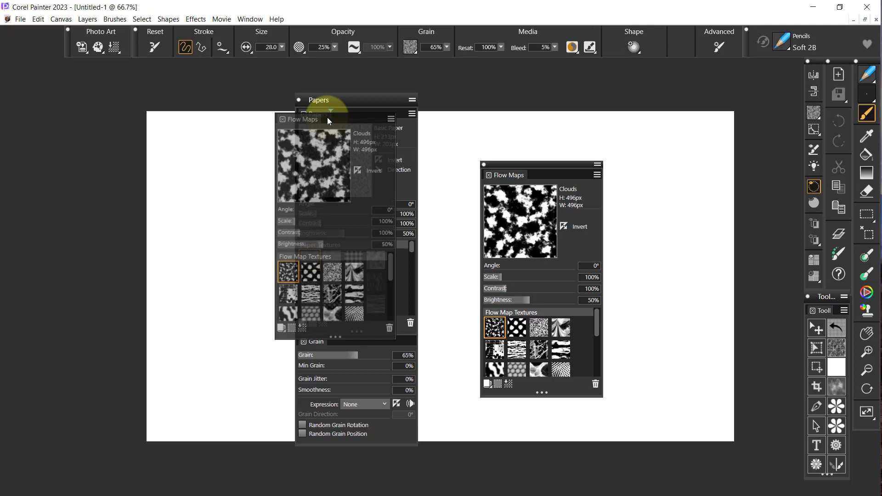
pyautogui.moveTo(327, 118); pyautogui.dragTo(329, 118)
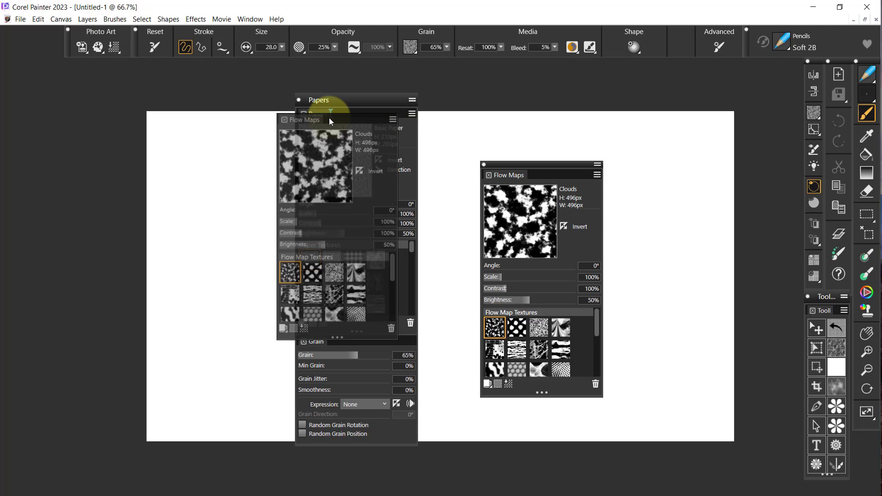
pyautogui.moveTo(329, 118); pyautogui.dragTo(329, 118)
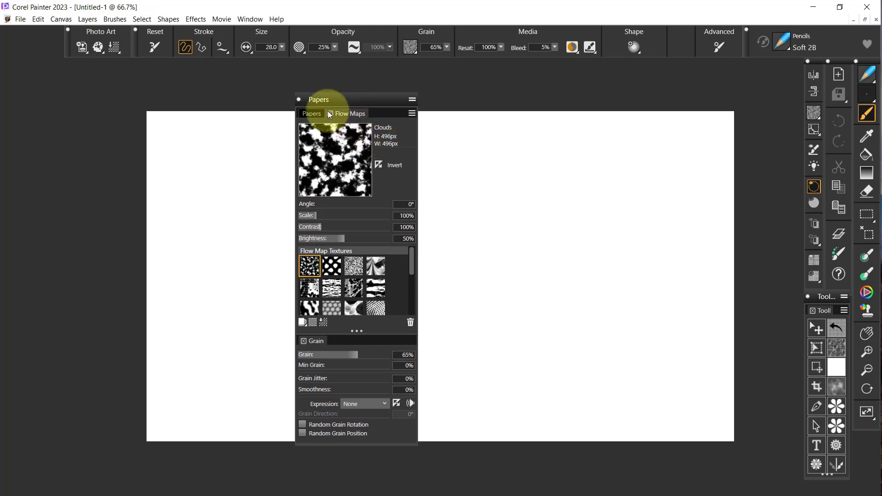
pyautogui.click(313, 114)
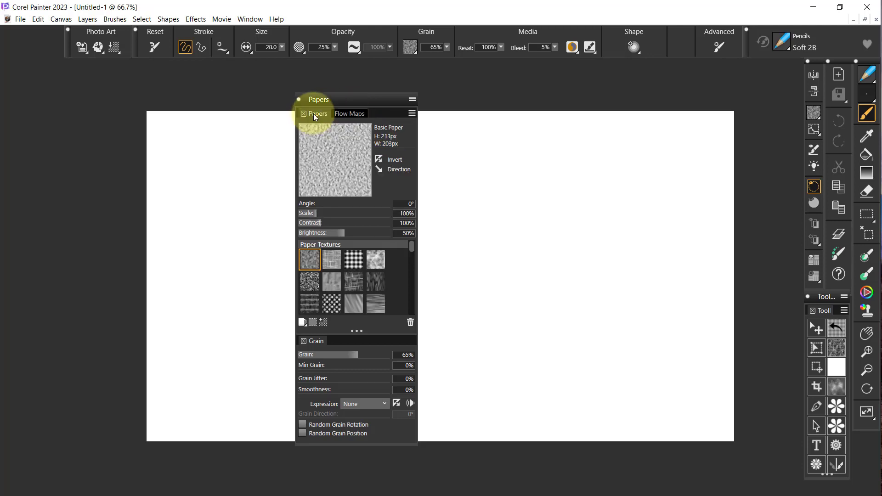
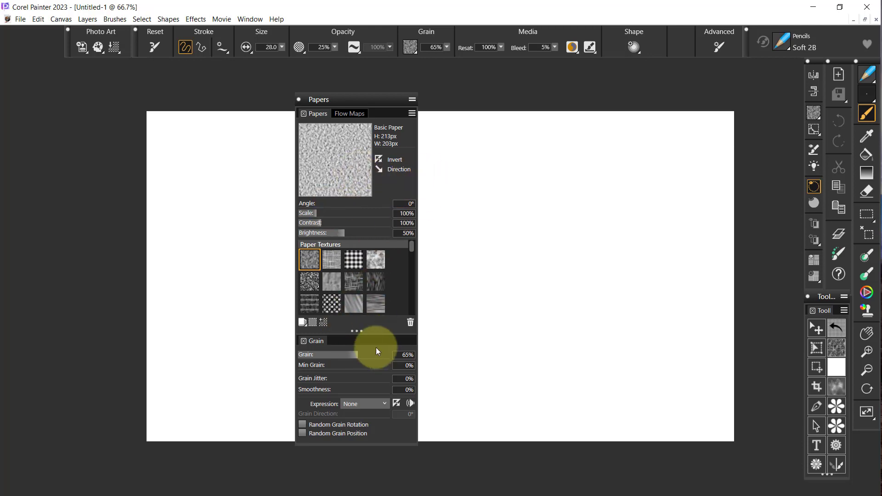
# - Detach the Grain panel from the Papers drawer and rename the drawer Papers/Flow Maps
pyautogui.moveTo(342, 338); pyautogui.dragTo(577, 212)
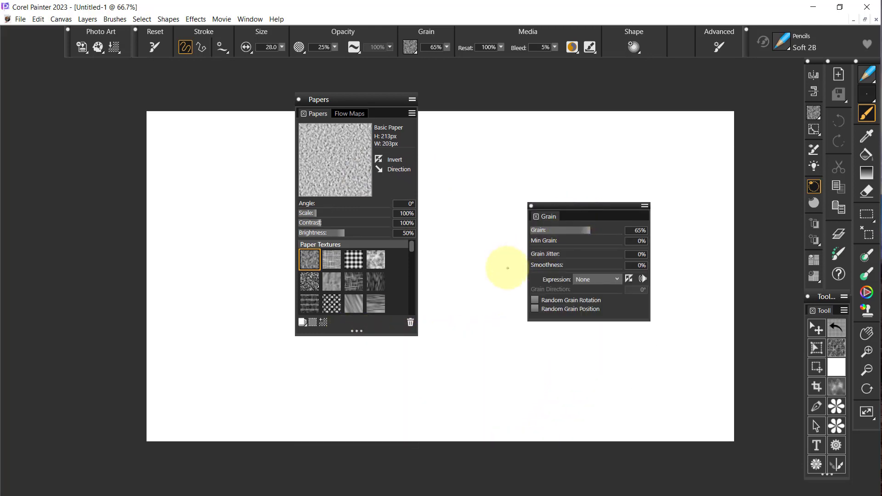
pyautogui.click(413, 101)
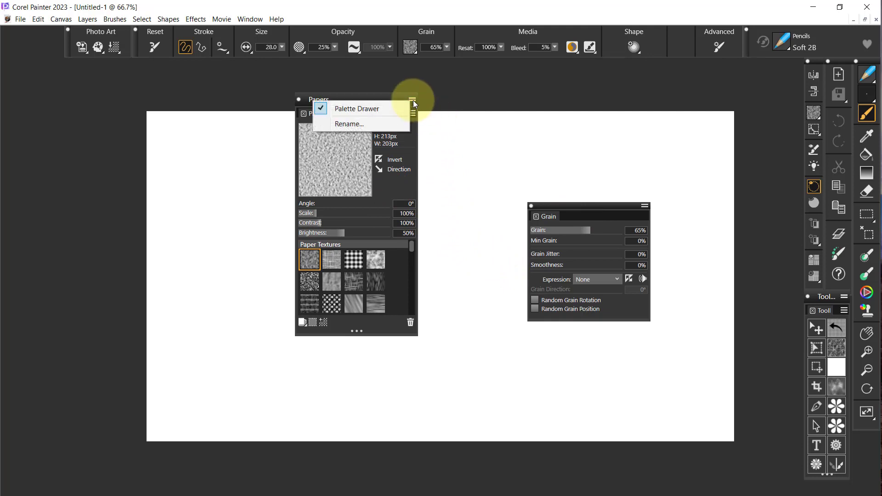
pyautogui.click(365, 124)
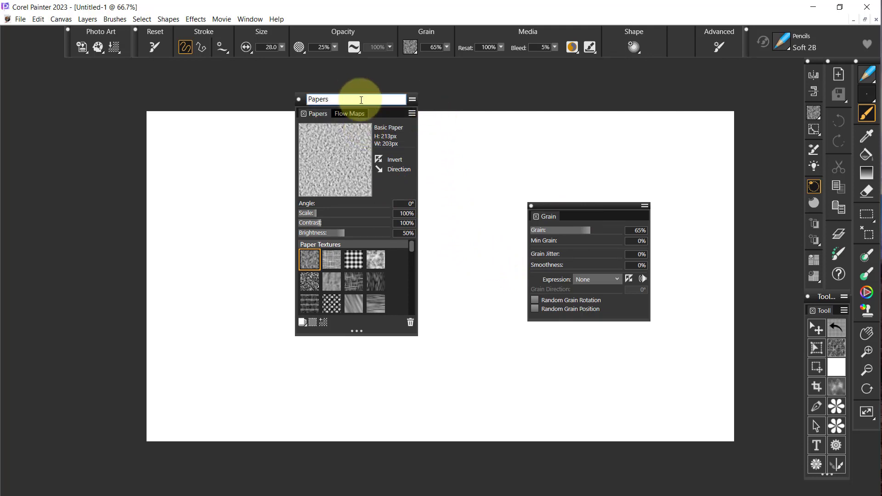
pyautogui.write('/Flow Maps')
pyautogui.press('Return')
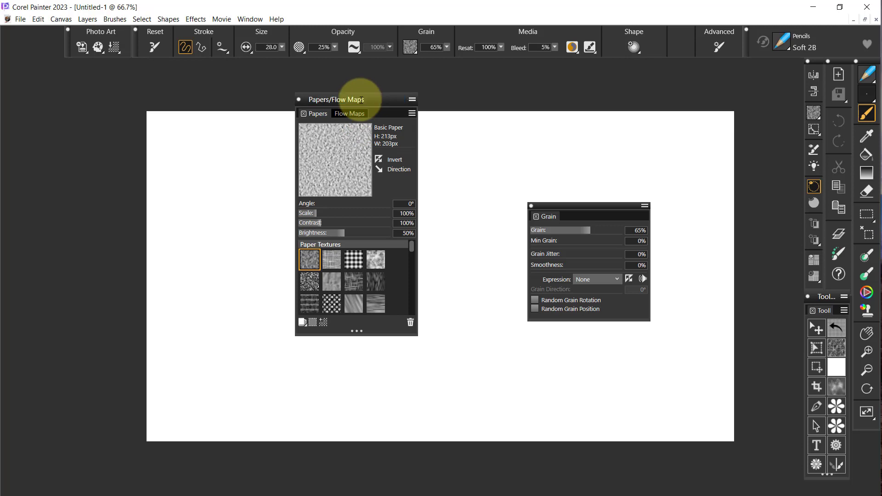
# - Move the Papers/Flow Maps drawer beside the toolbars and close it, and shift the floating Grain panel slightly upward
pyautogui.moveTo(396, 99); pyautogui.dragTo(759, 72)
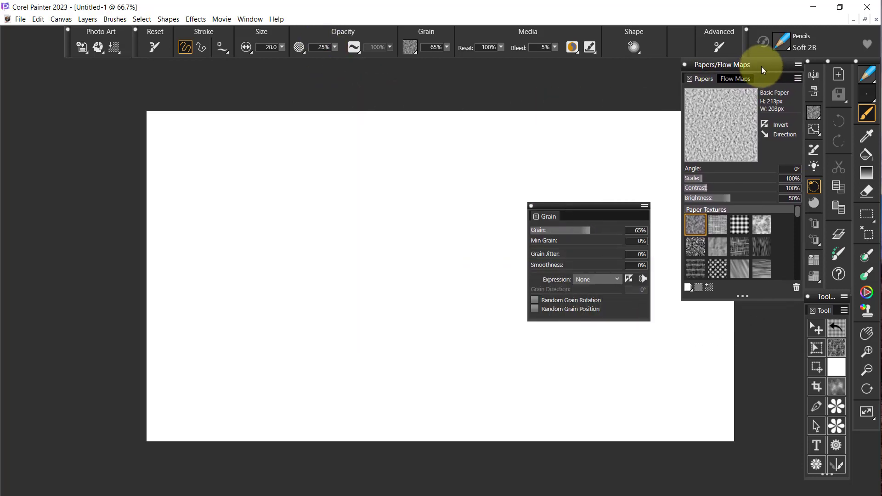
pyautogui.click(685, 65)
pyautogui.moveTo(575, 206)
pyautogui.mouseDown()
pyautogui.moveTo(583, 164)
pyautogui.moveTo(580, 195)
pyautogui.mouseUp()
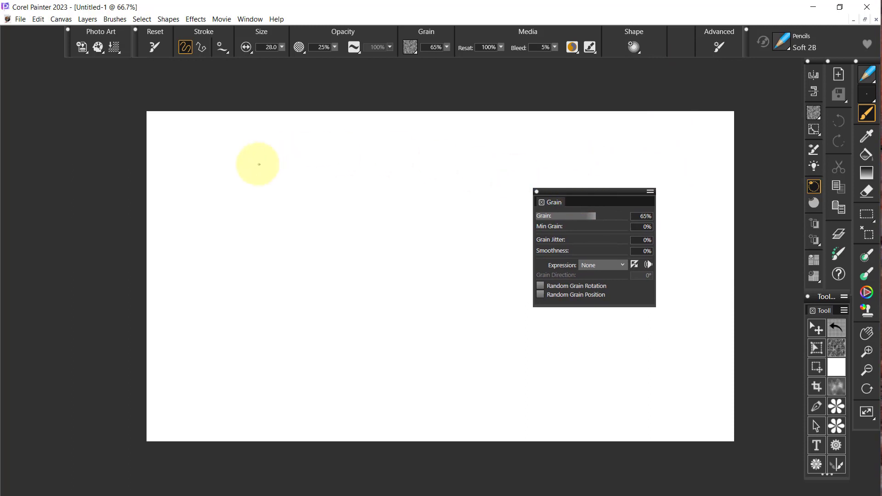
# - Open the full Opacity panel from the dab opacity settings, place it over the canvas and dock the Grain panel beneath it
pyautogui.click(360, 51)
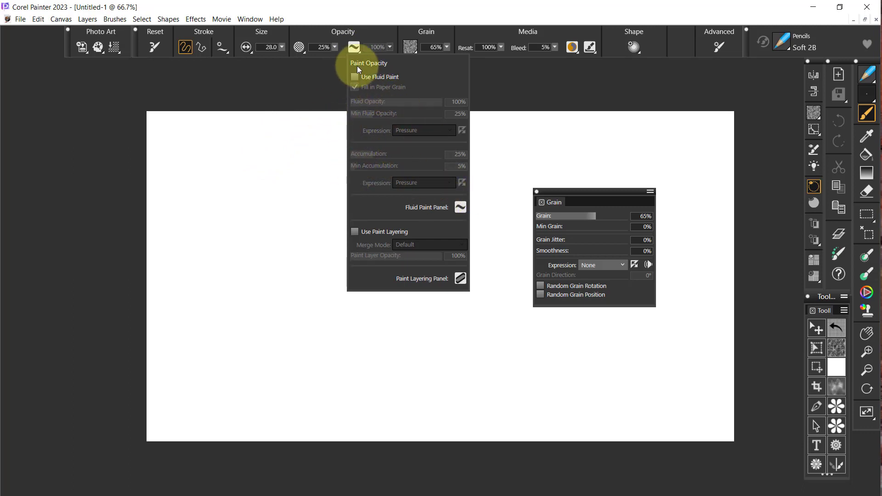
pyautogui.click(323, 78)
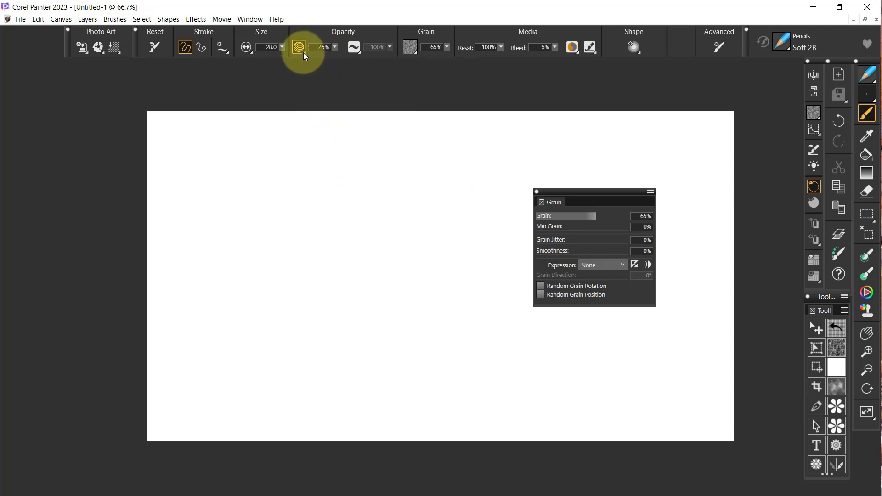
pyautogui.click(304, 50)
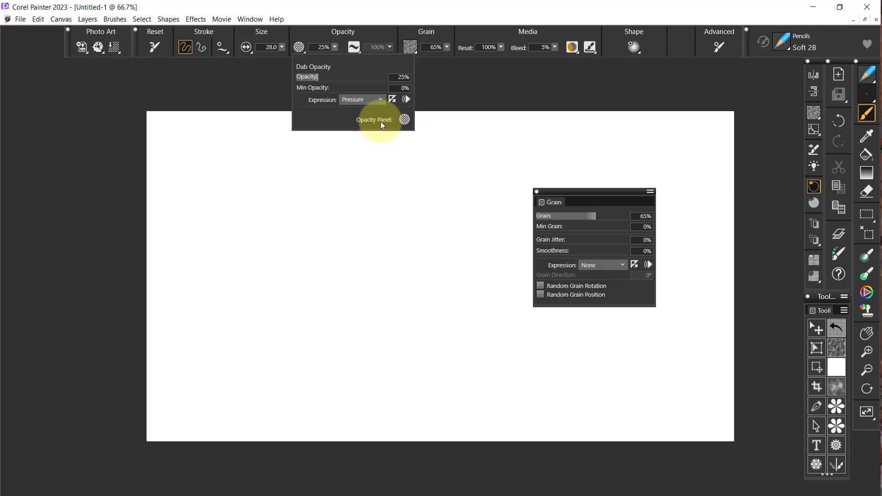
pyautogui.click(404, 120)
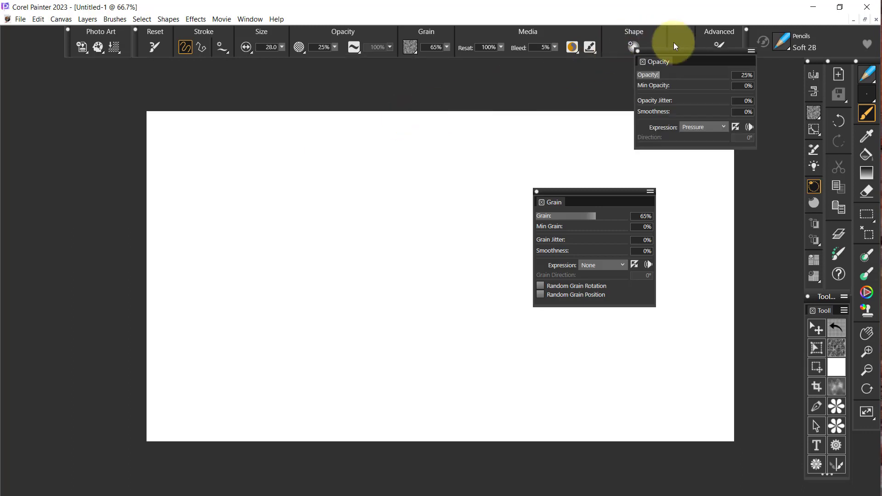
pyautogui.moveTo(677, 48); pyautogui.dragTo(338, 131)
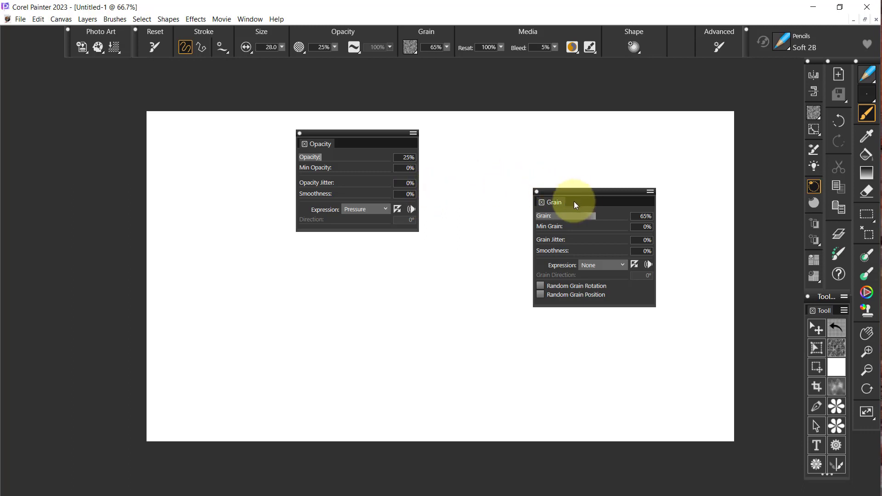
pyautogui.moveTo(575, 201); pyautogui.dragTo(313, 229)
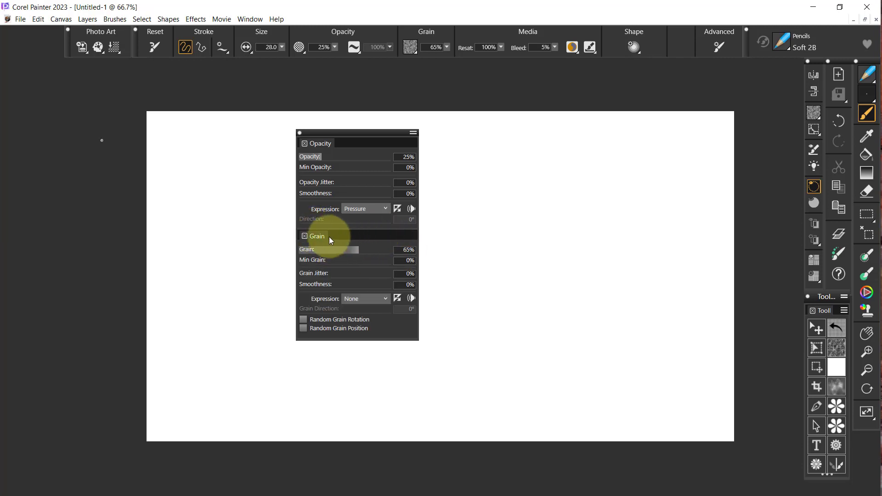
# - Convert the Opacity and Grain panel group into a palette drawer named Opacity/Grain and move it directly beneath the property bar
pyautogui.click(412, 133)
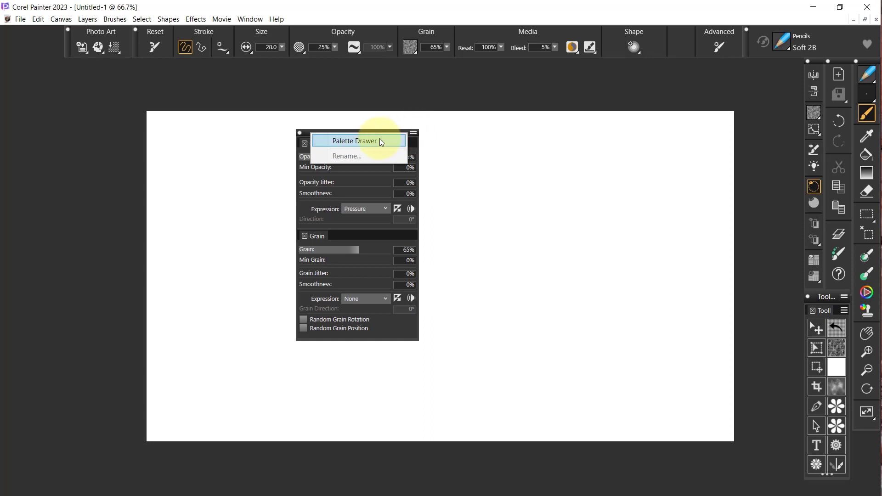
pyautogui.click(380, 140)
pyautogui.click(412, 135)
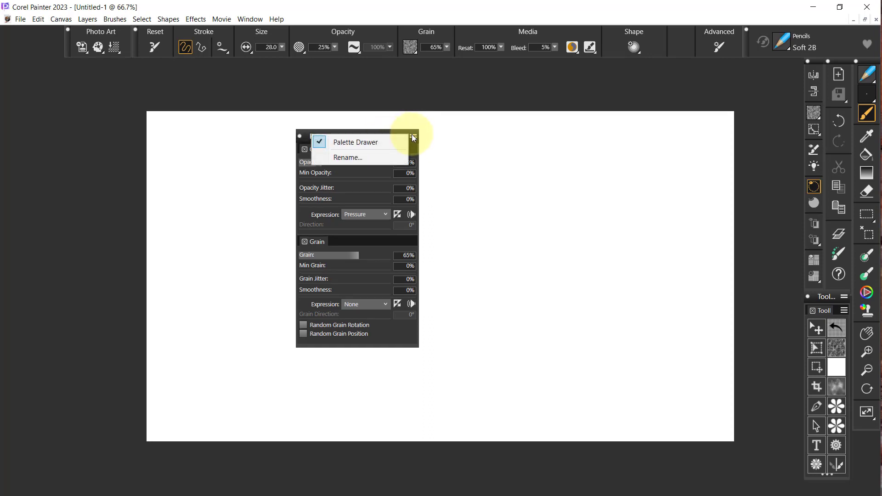
pyautogui.click(366, 158)
pyautogui.moveTo(375, 136); pyautogui.dragTo(274, 137)
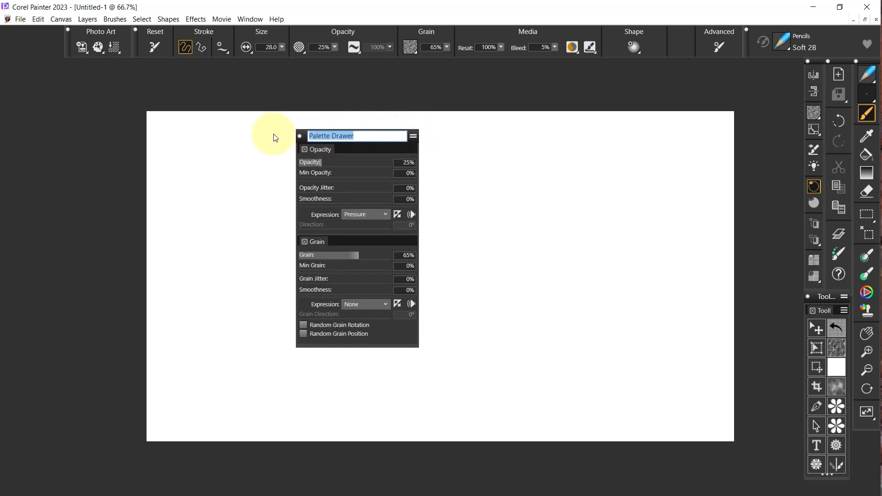
pyautogui.write('O')
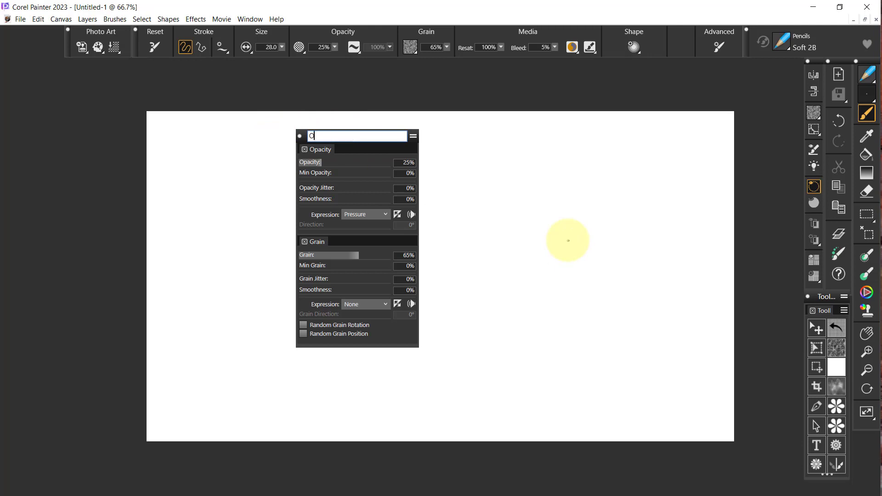
pyautogui.write('pacity/Grain')
pyautogui.press('Return')
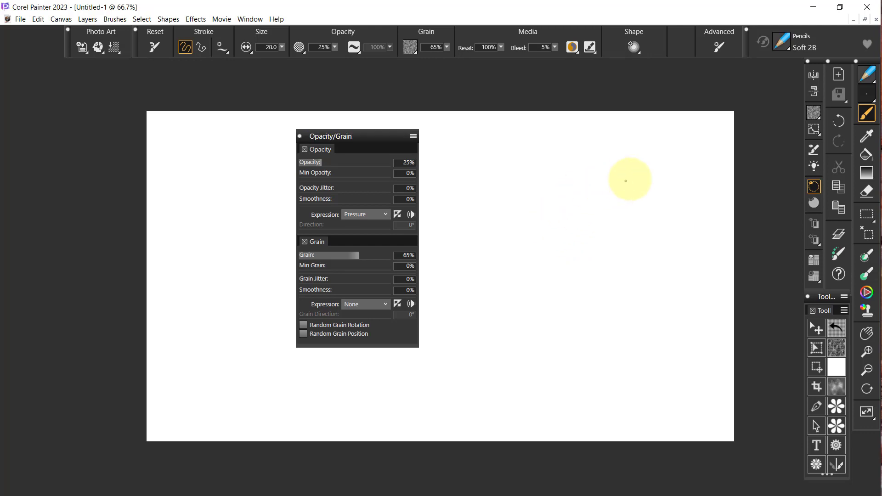
pyautogui.moveTo(379, 134); pyautogui.dragTo(371, 64)
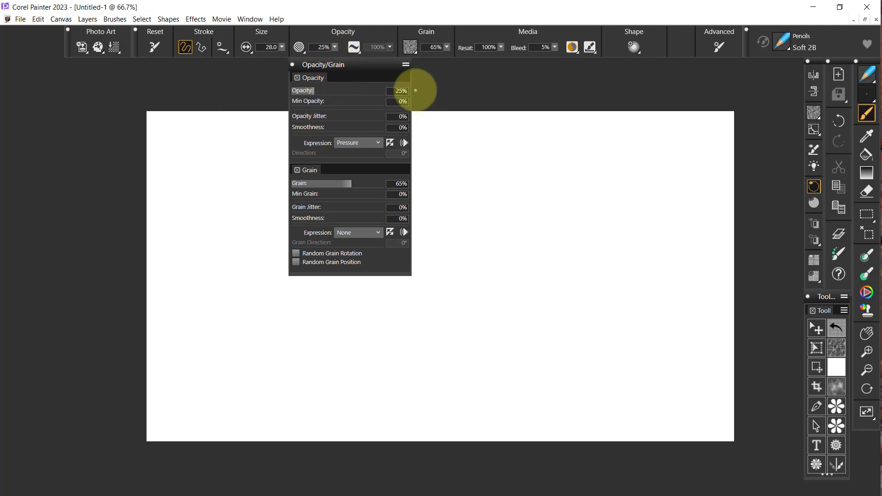
# - Toggle the Opacity/Grain drawer open and closed using the dab opacity settings' Opacity Panel option, and leave the drawer closed
pyautogui.click(292, 64)
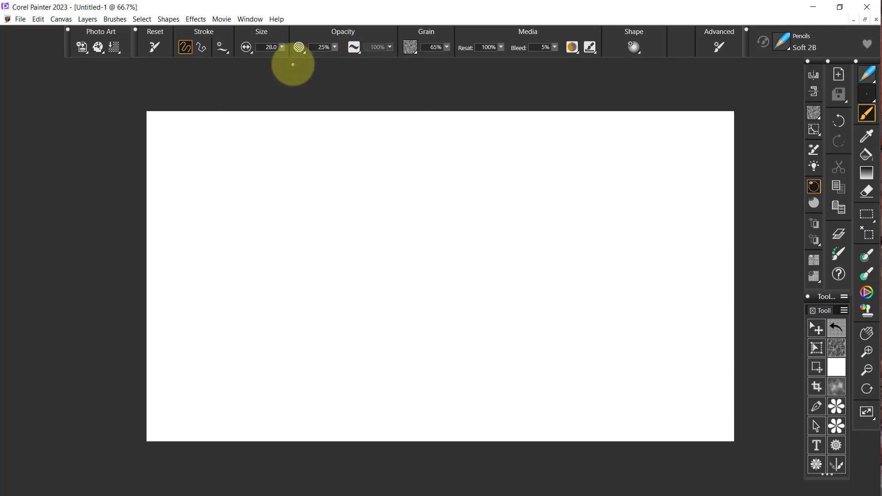
pyautogui.click(301, 50)
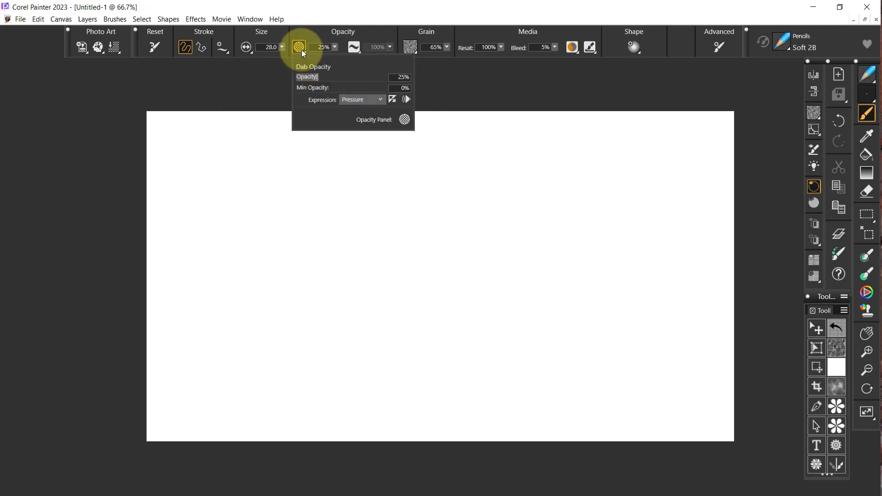
pyautogui.click(405, 119)
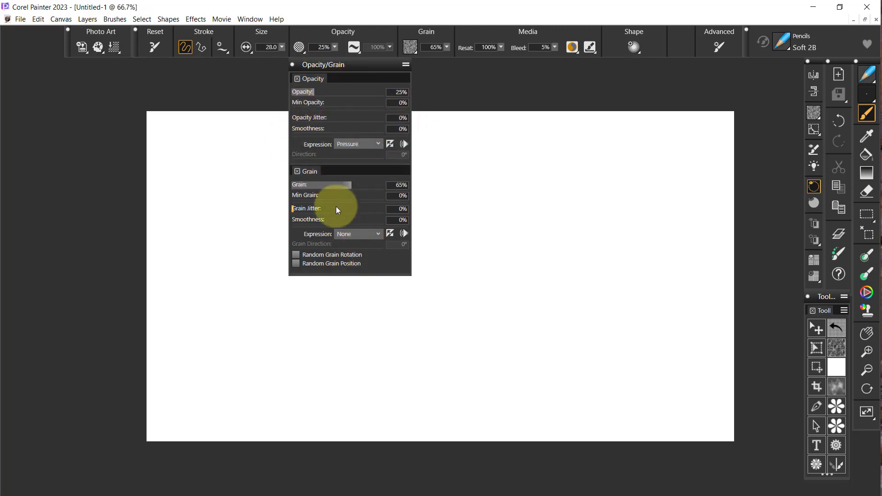
pyautogui.click(307, 51)
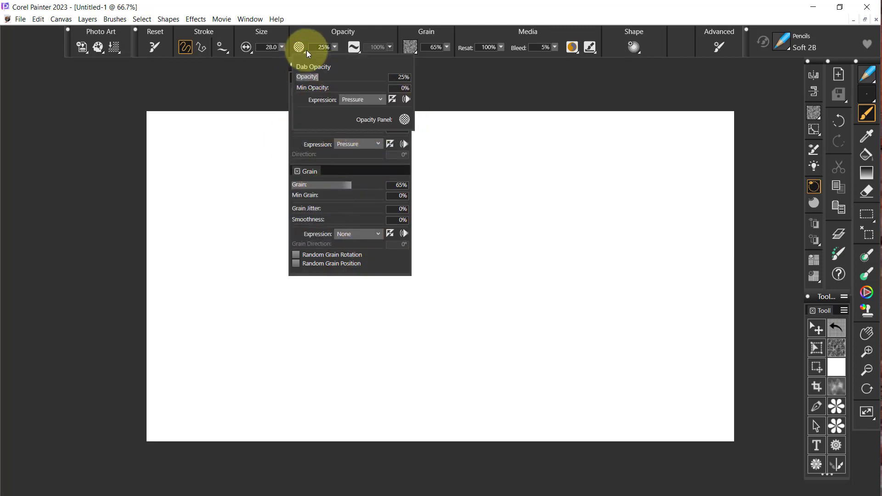
pyautogui.click(401, 120)
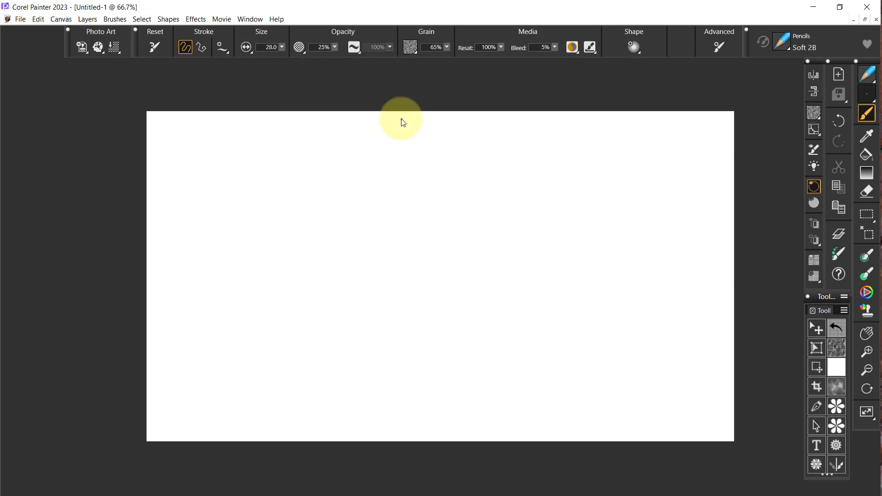
pyautogui.click(301, 51)
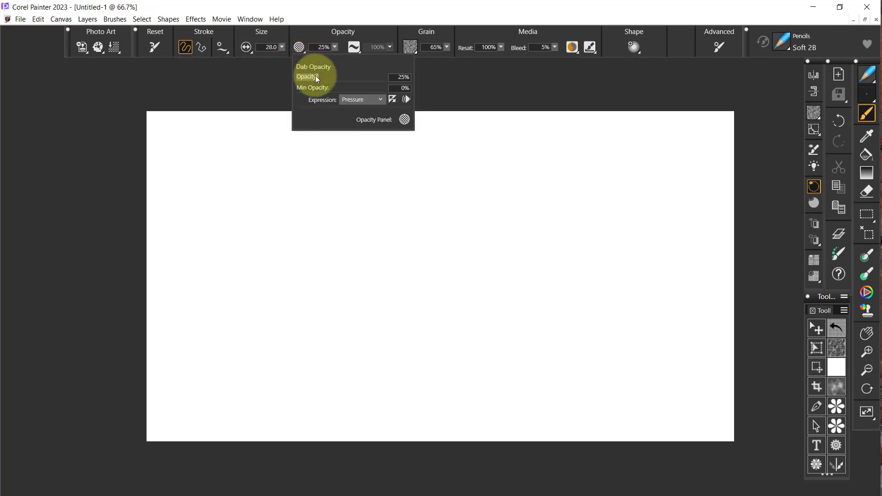
pyautogui.click(403, 120)
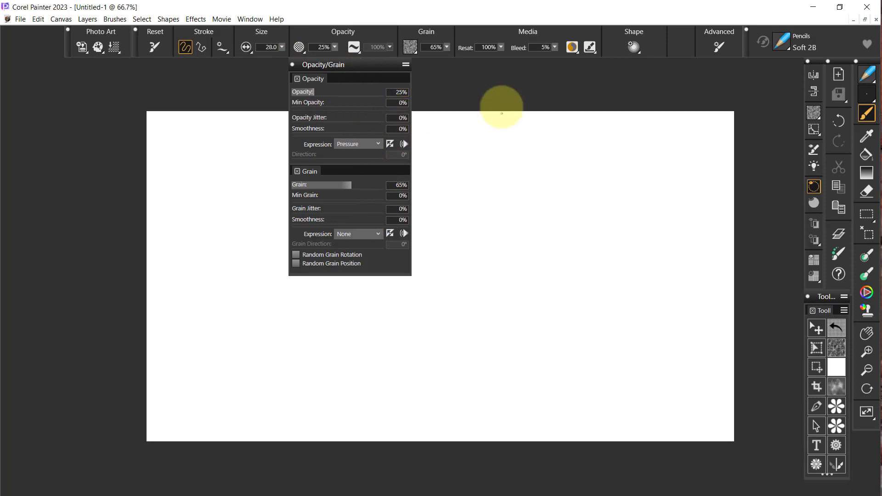
pyautogui.click(292, 66)
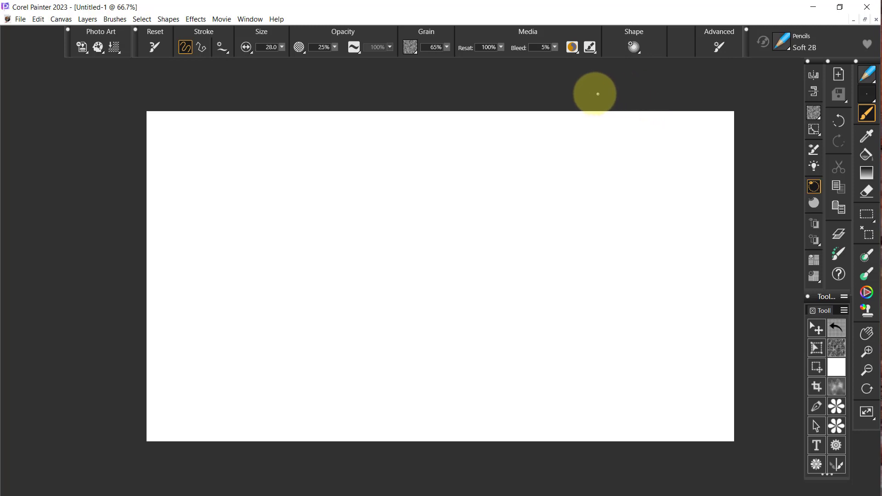
# - Open the Photo Art palette drawer, move it directly beneath the property bar beside the toolbars, and close it
pyautogui.click(248, 19)
pyautogui.moveTo(274, 102)
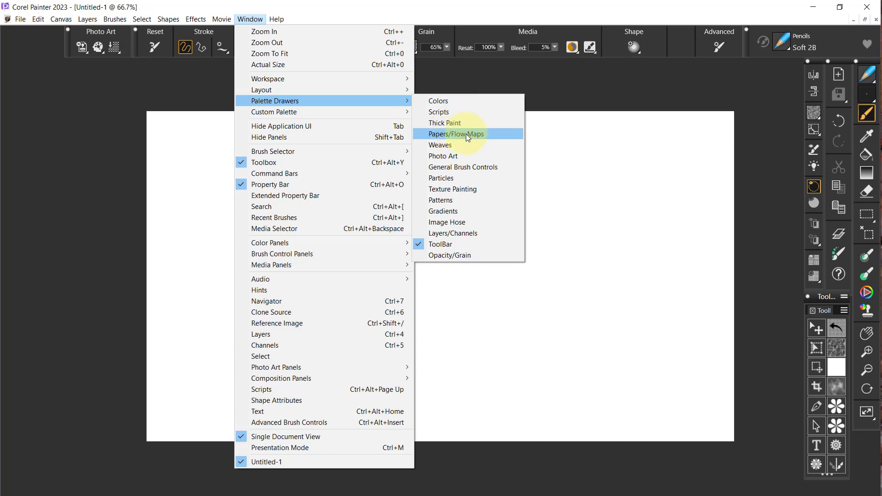
pyautogui.click(443, 155)
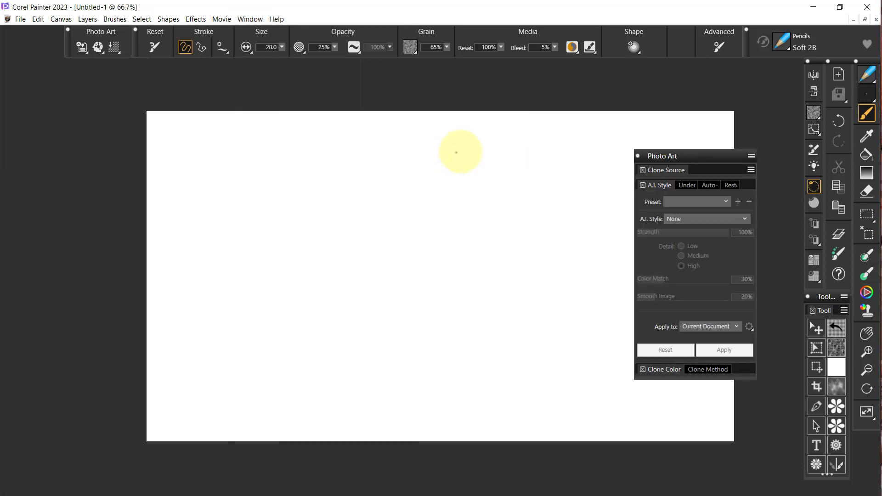
pyautogui.moveTo(700, 158); pyautogui.dragTo(438, 154)
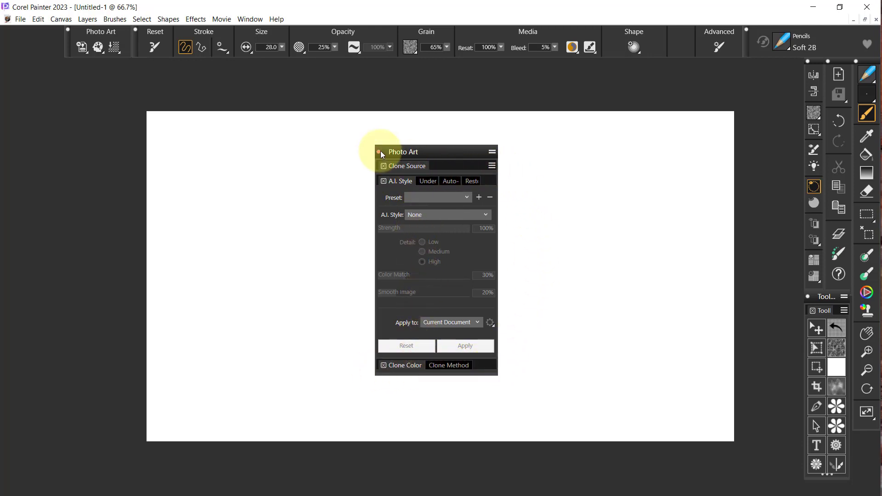
pyautogui.moveTo(434, 152); pyautogui.dragTo(749, 63)
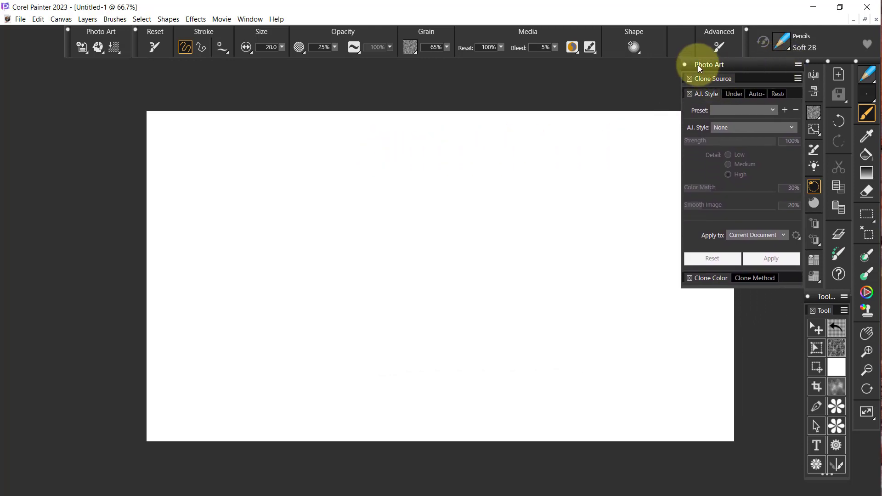
pyautogui.click(685, 64)
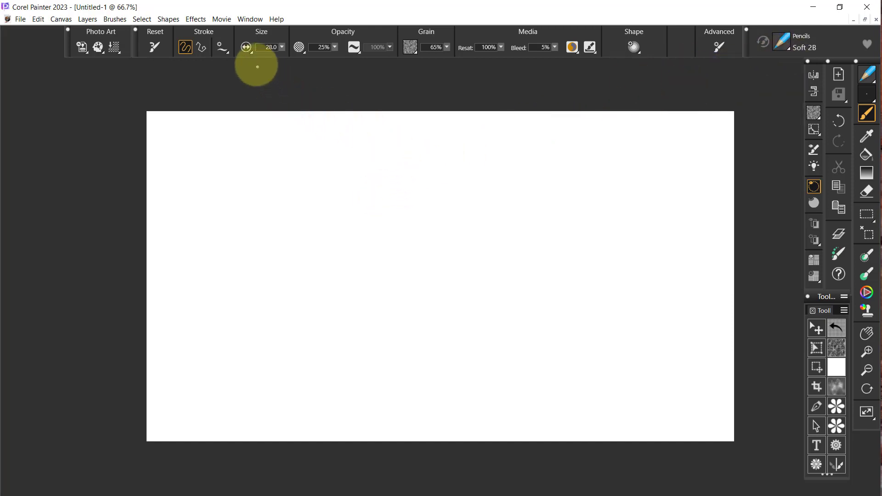
# - Open the Patterns palette drawer and place it over the middle of the canvas
pyautogui.click(250, 19)
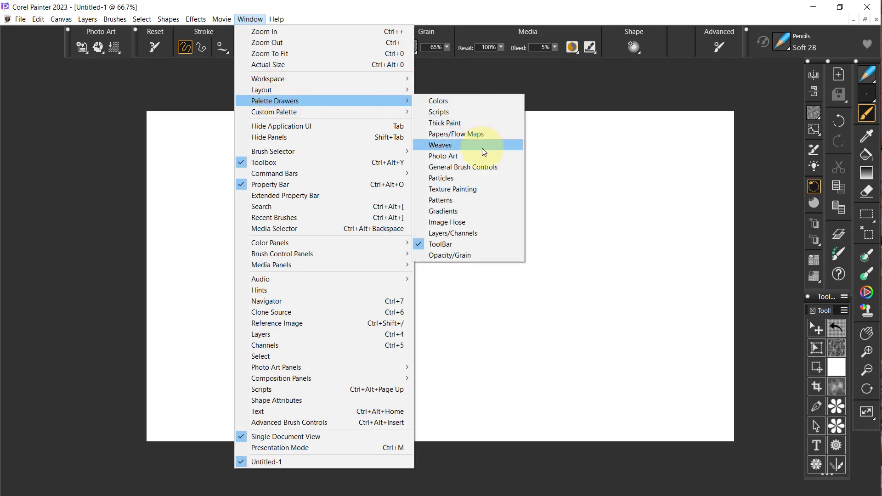
pyautogui.click(444, 199)
pyautogui.moveTo(575, 59); pyautogui.dragTo(414, 169)
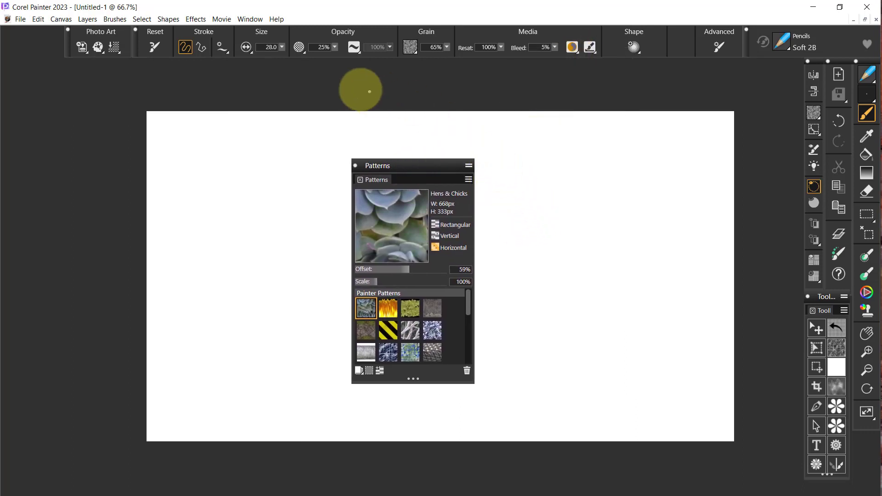
# - Open the Weaves and Gradients palette drawers alongside the Patterns drawer
pyautogui.click(251, 20)
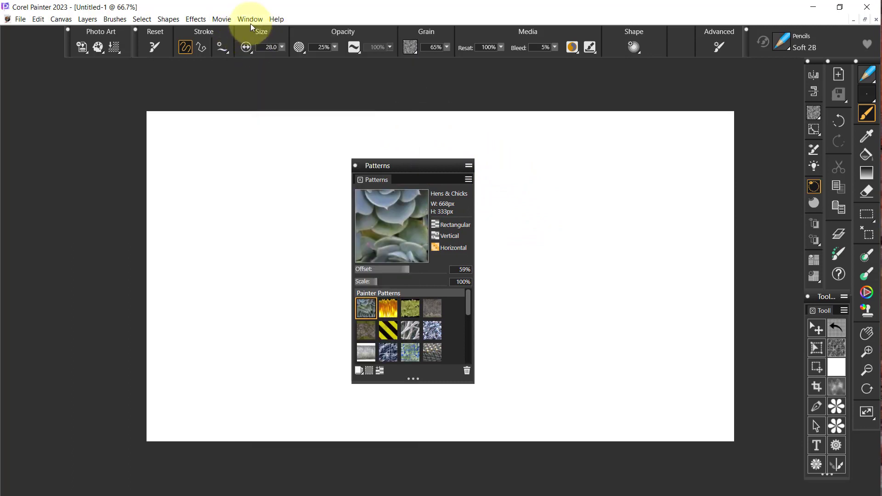
pyautogui.click(251, 22)
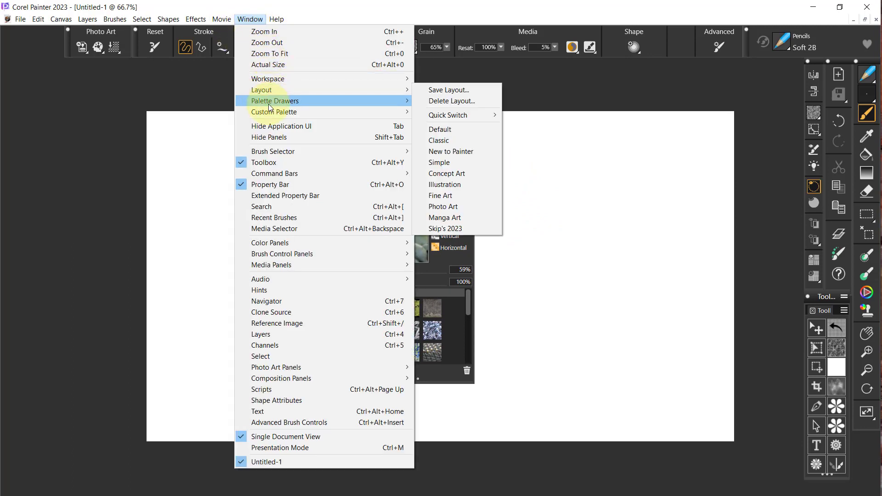
pyautogui.moveTo(269, 104)
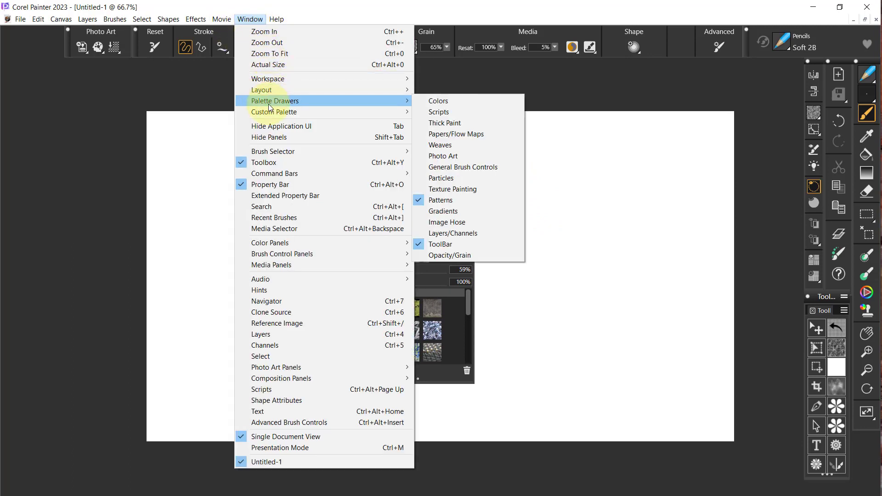
pyautogui.click(466, 145)
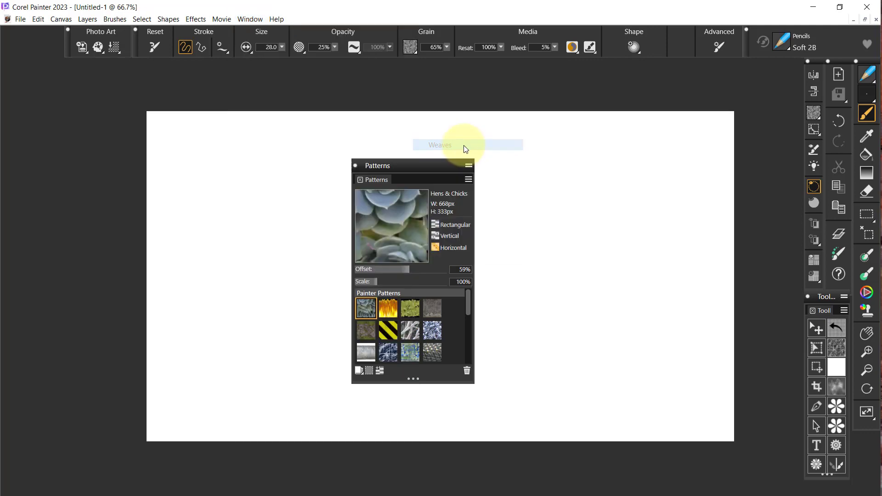
pyautogui.click(248, 18)
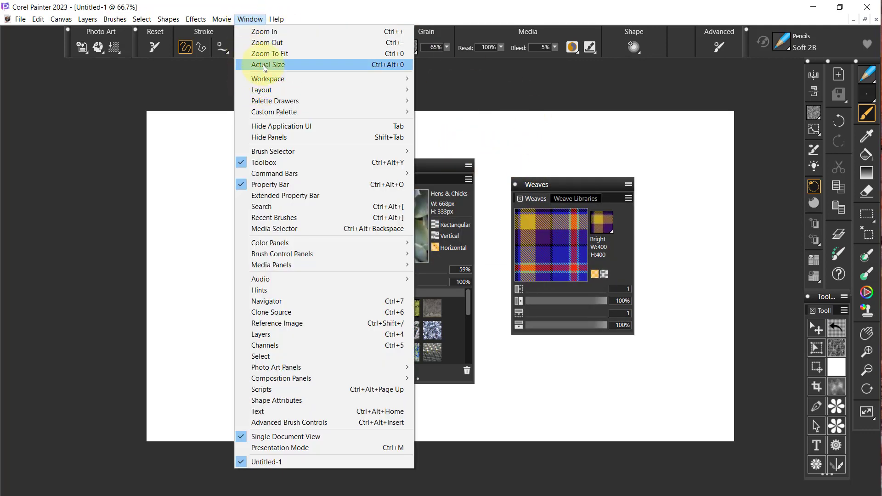
pyautogui.moveTo(269, 99)
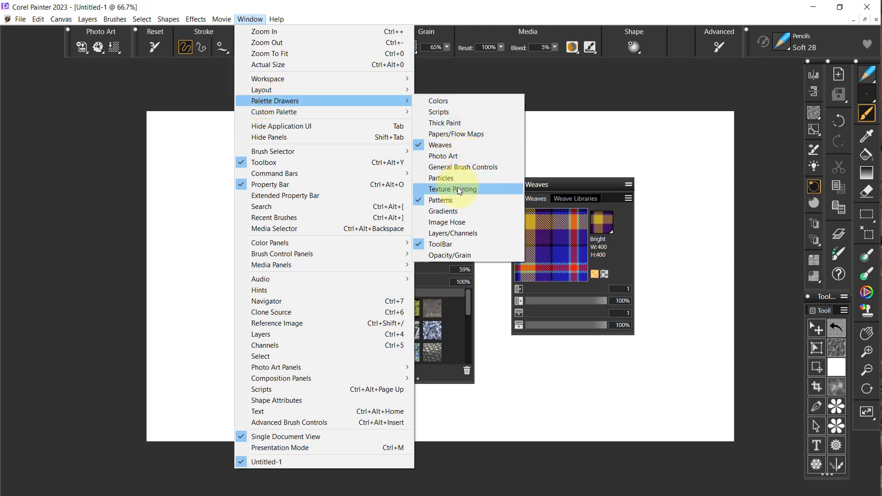
pyautogui.click(450, 210)
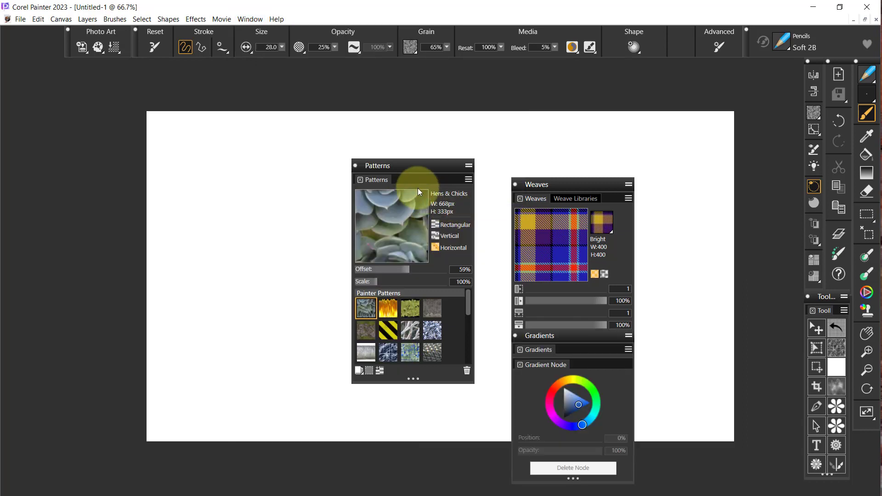
# - Open the Image Hose palette drawer and place it over the canvas beside the Patterns drawer
pyautogui.click(241, 20)
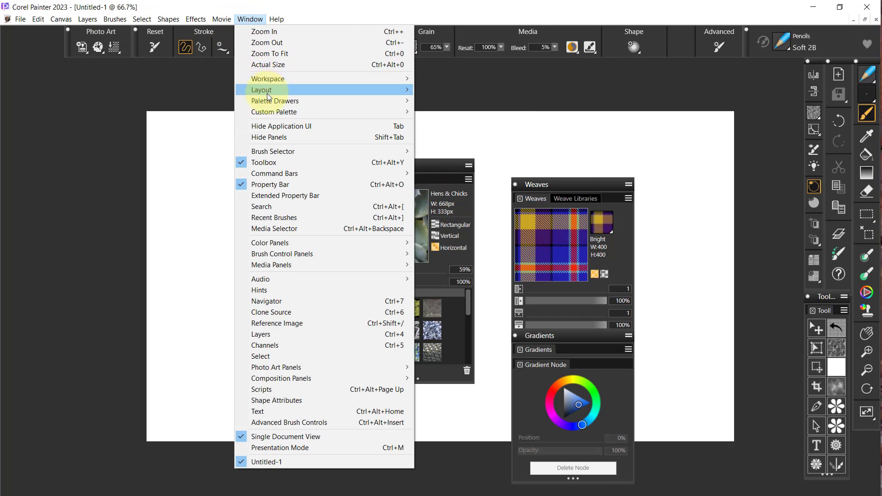
pyautogui.moveTo(269, 101)
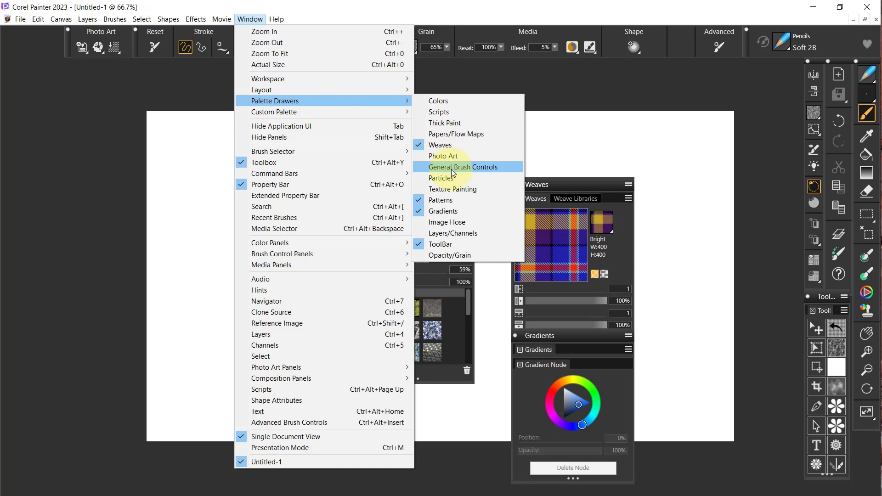
pyautogui.click(448, 223)
pyautogui.moveTo(458, 53); pyautogui.dragTo(268, 177)
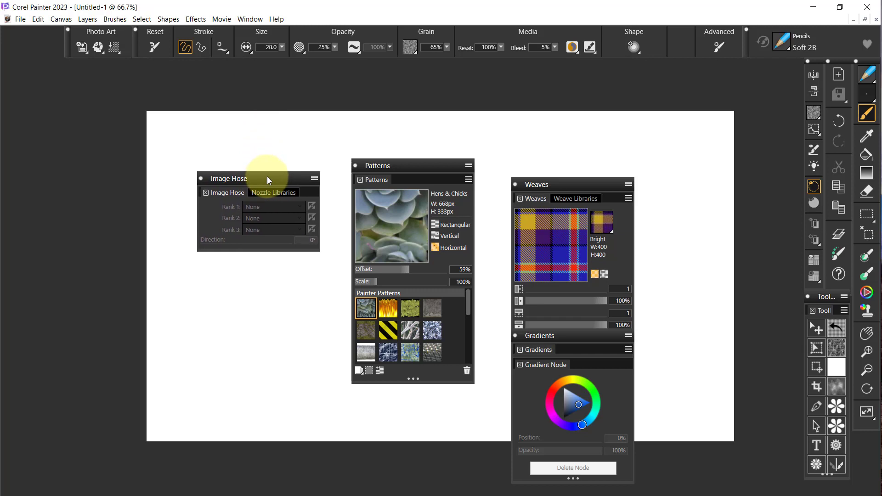
# - Show the Textures media panel in its Texture Painting drawer and move the drawer to the canvas's left edge, beside Image Hose
pyautogui.click(250, 20)
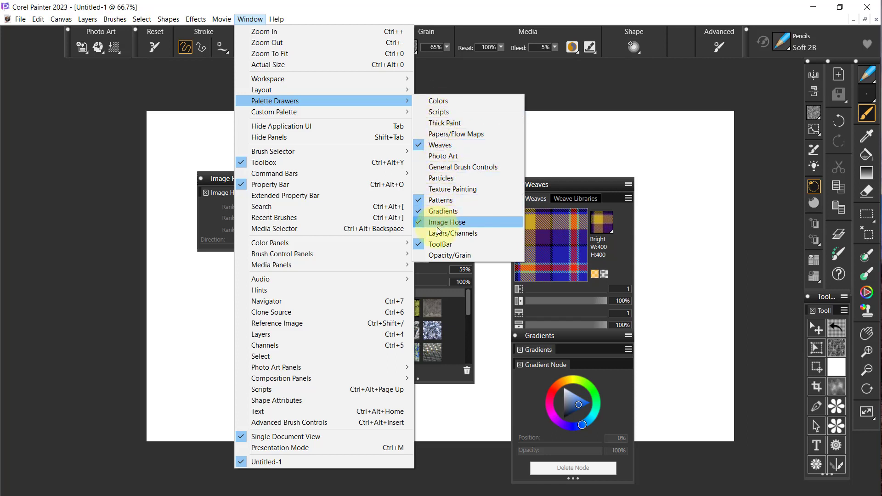
pyautogui.click(662, 79)
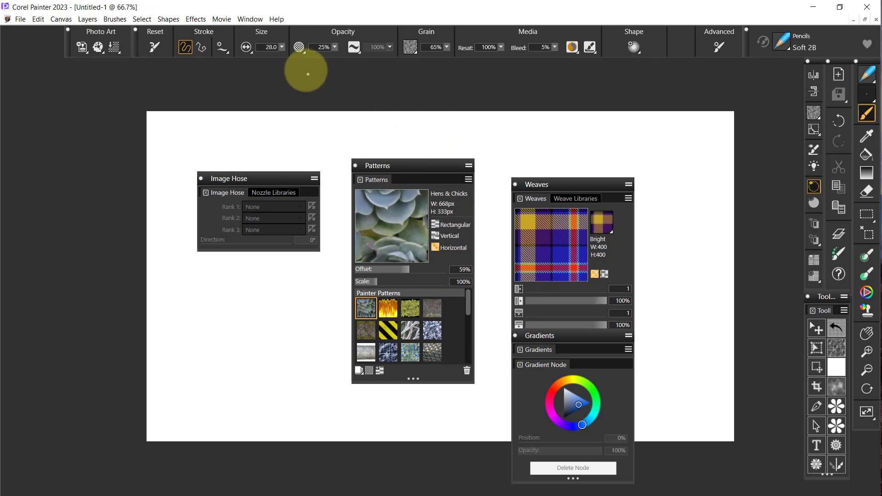
pyautogui.click(248, 21)
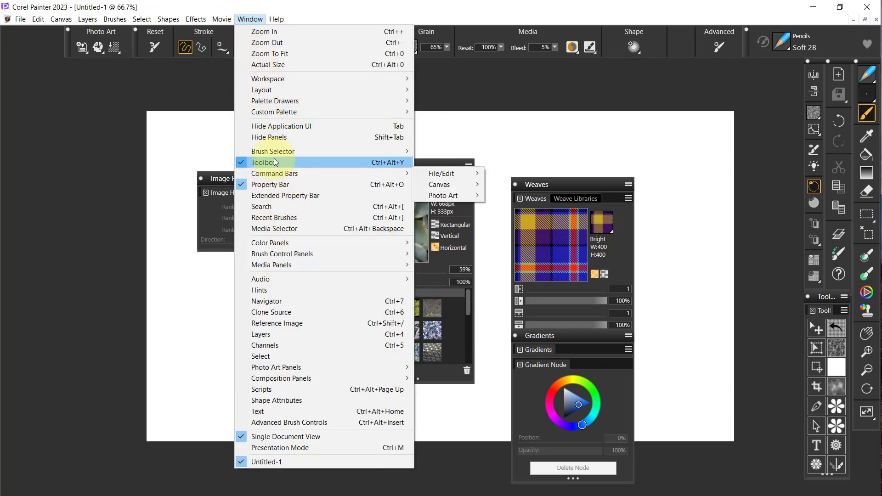
pyautogui.moveTo(284, 246)
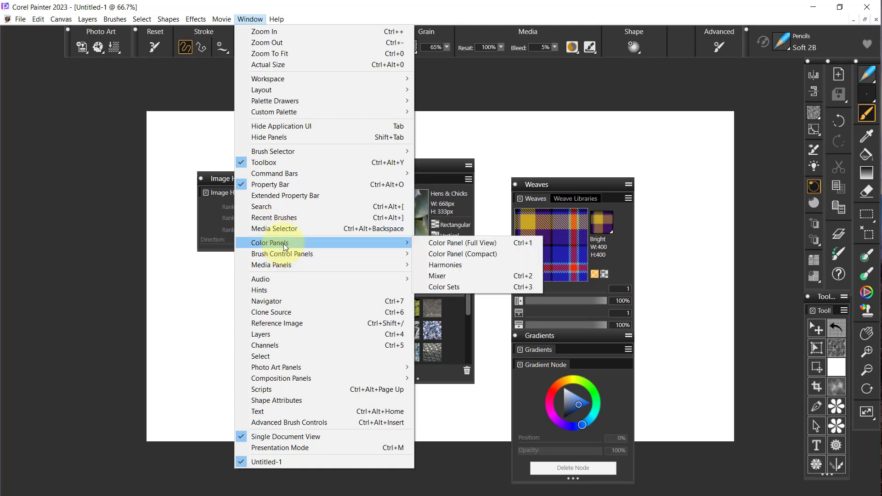
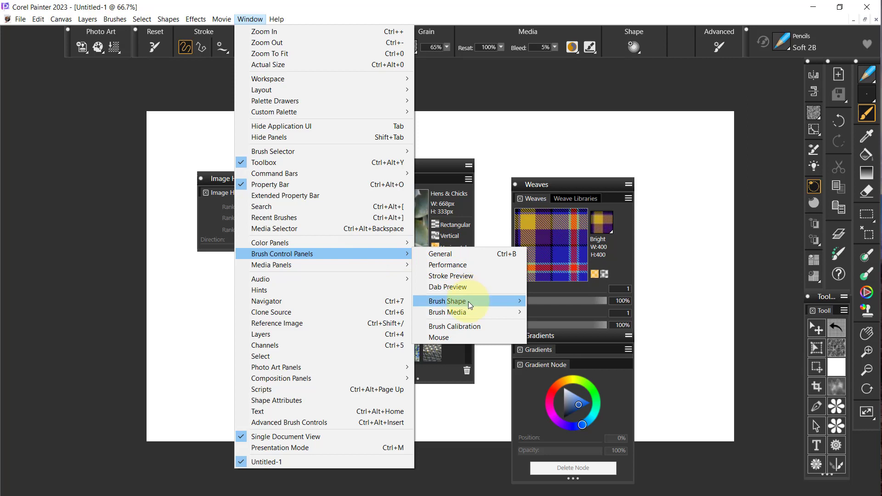
pyautogui.moveTo(469, 303)
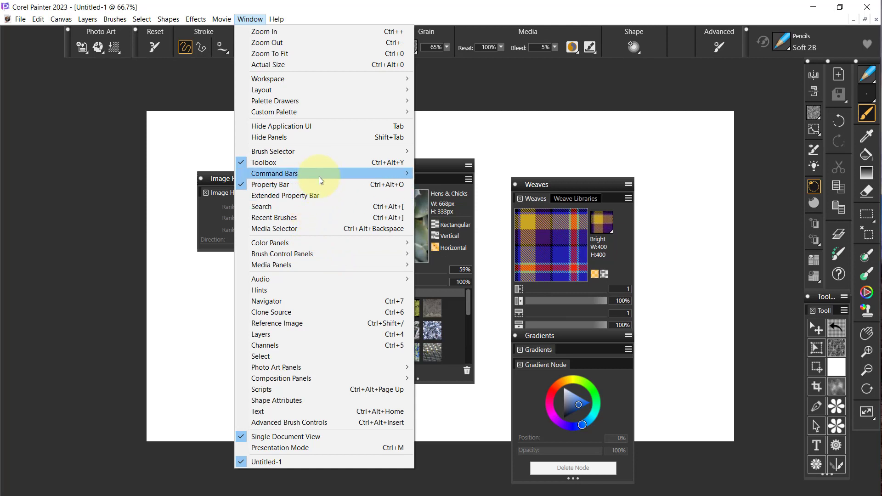
pyautogui.moveTo(313, 265)
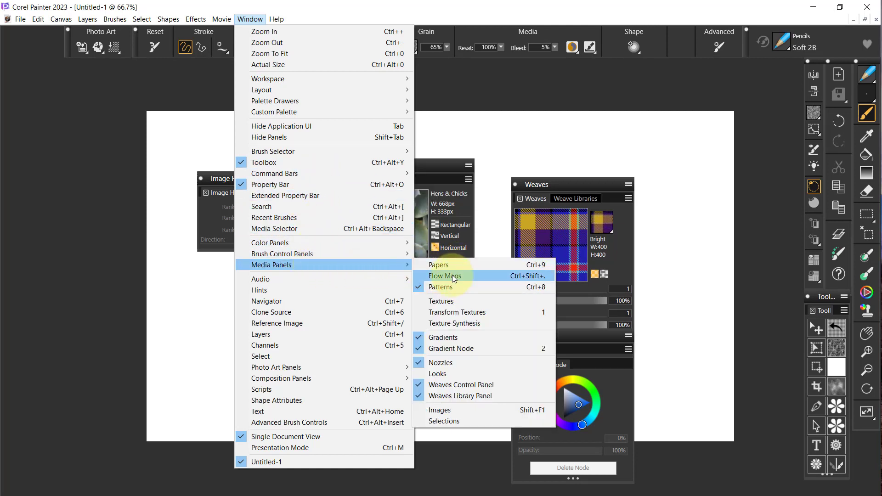
pyautogui.click(437, 301)
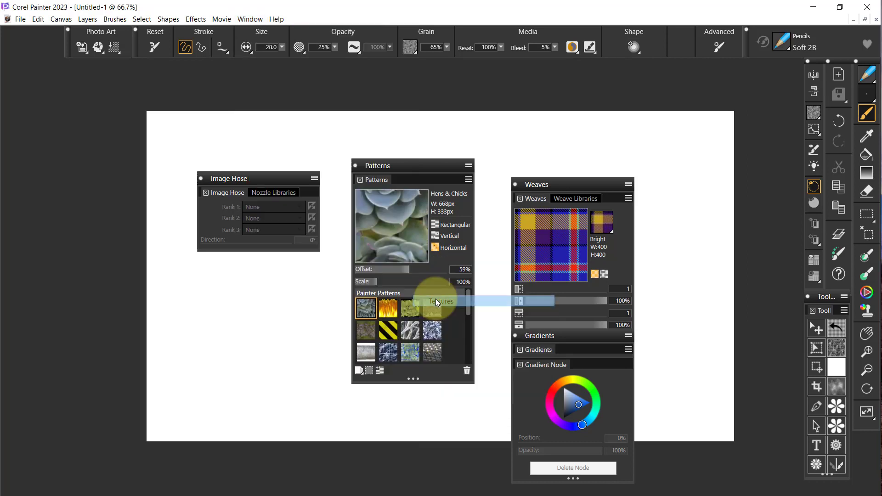
pyautogui.moveTo(473, 132)
pyautogui.mouseDown()
pyautogui.moveTo(117, 118)
pyautogui.moveTo(119, 99)
pyautogui.mouseUp()
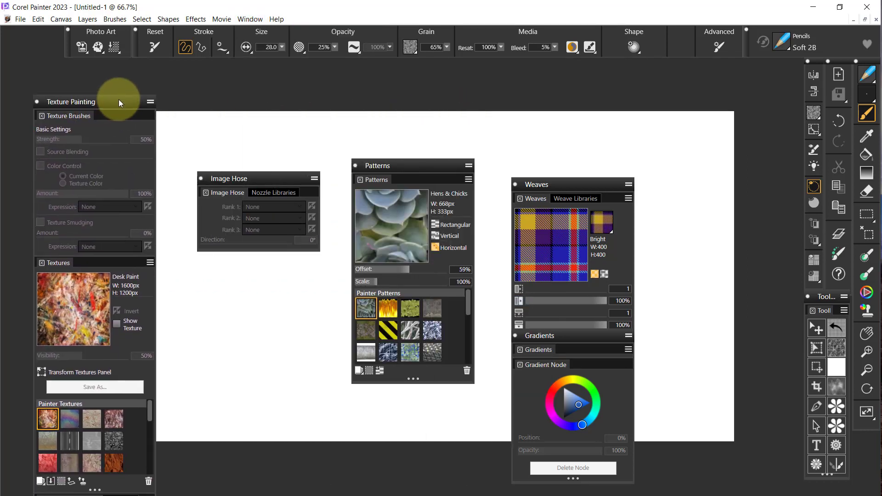
# - Show the Looks media panel and place its palette over the canvas directly below the Image Hose drawer
pyautogui.click(250, 19)
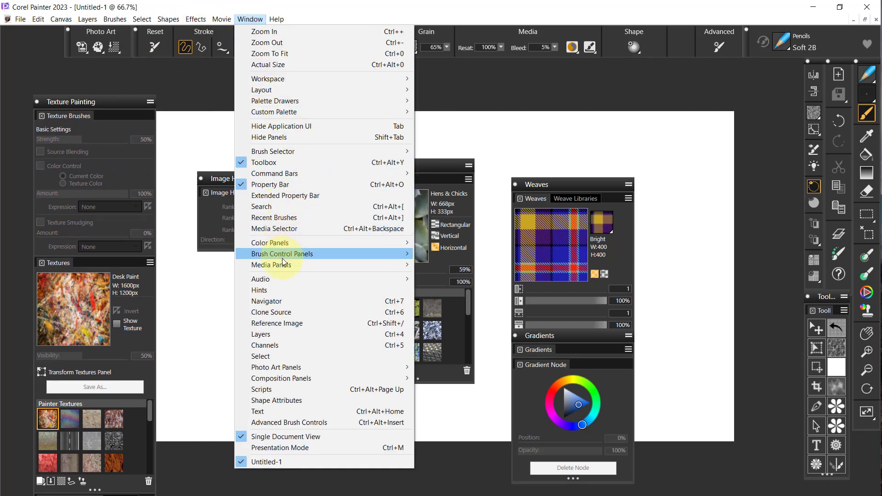
pyautogui.moveTo(293, 265)
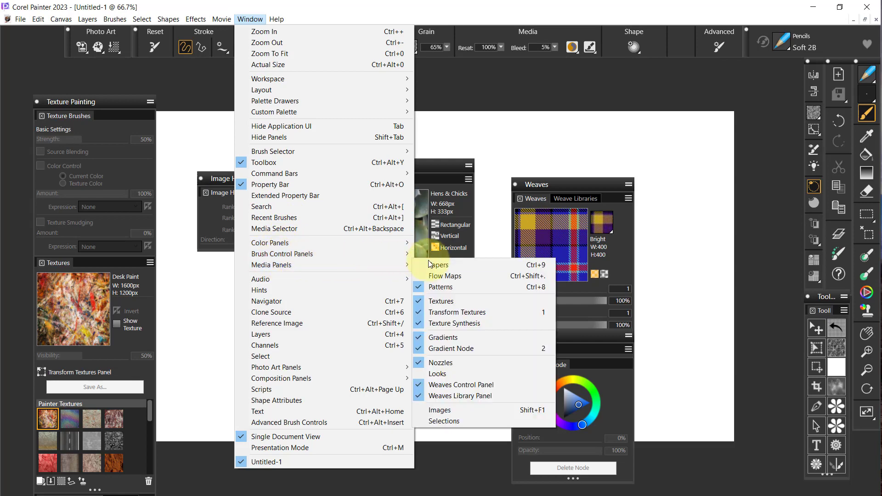
pyautogui.click(418, 374)
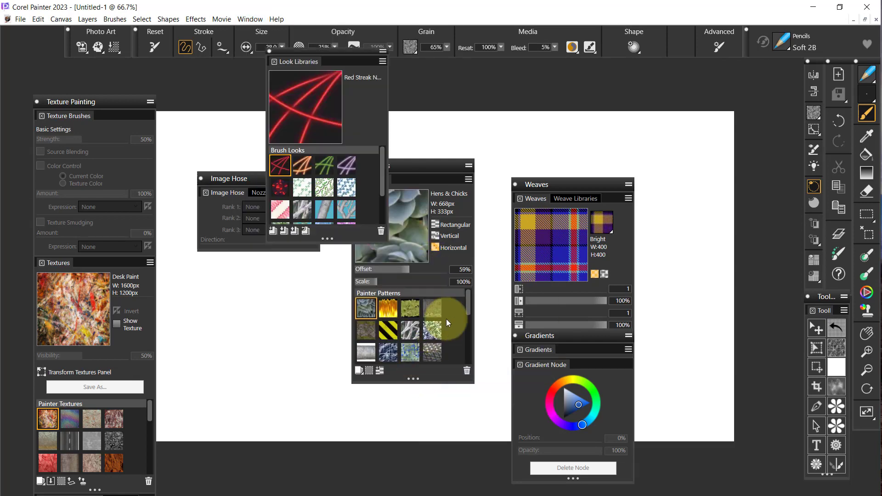
pyautogui.moveTo(315, 51); pyautogui.dragTo(249, 272)
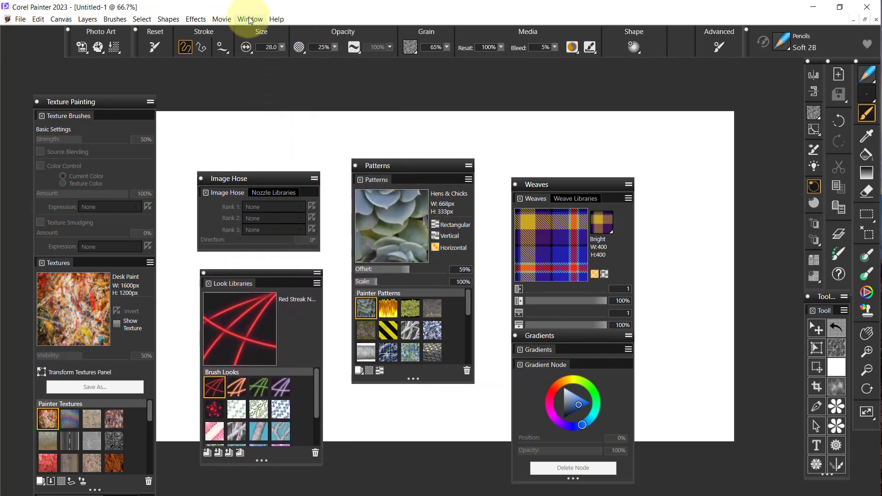
# - Show the Images media panel beside the Weaves drawer at the canvas's edge and turn its palette into a palette drawer
pyautogui.click(249, 21)
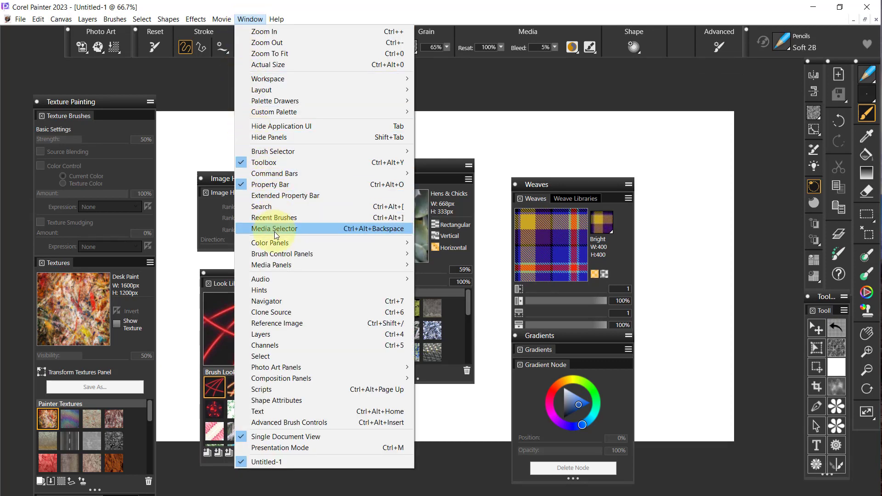
pyautogui.moveTo(284, 265)
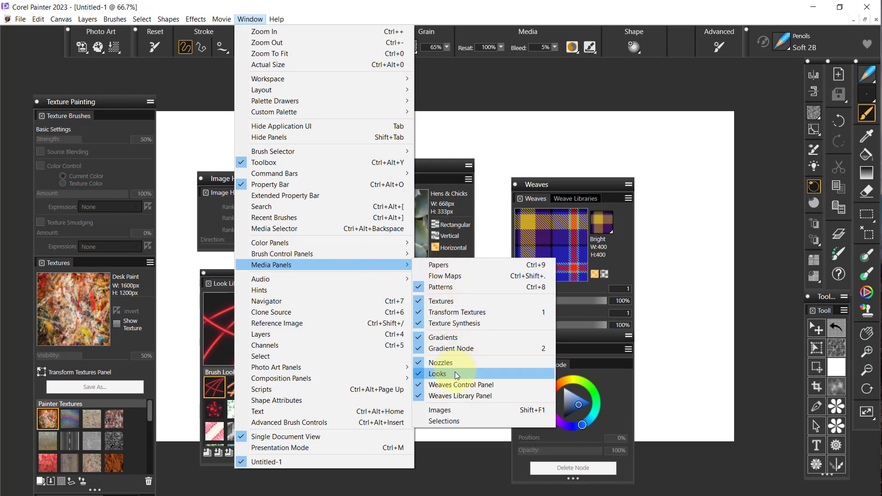
pyautogui.click(421, 411)
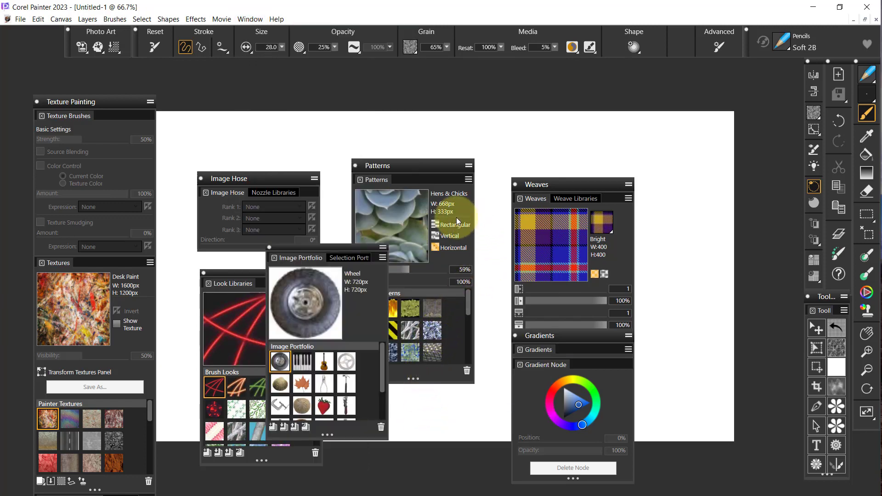
pyautogui.moveTo(338, 245); pyautogui.dragTo(734, 188)
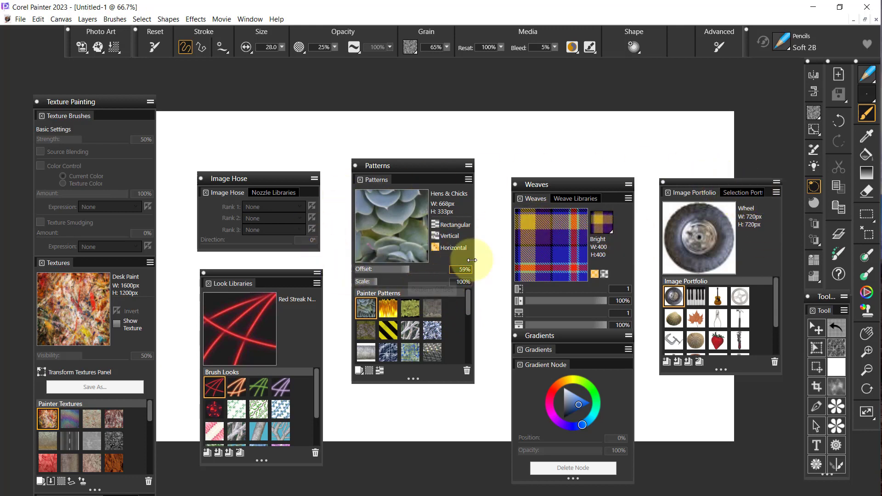
pyautogui.click(777, 183)
pyautogui.click(733, 188)
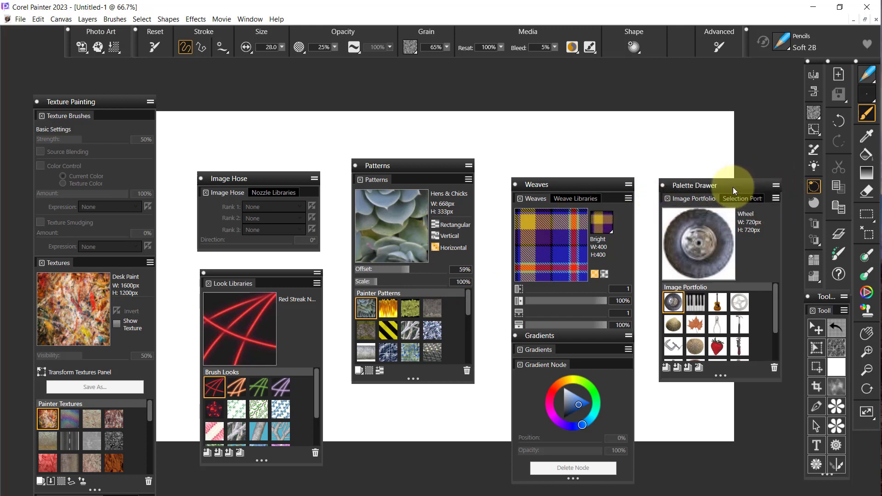
# - Rename the Image Portfolio drawer as Image/Selection Portfolio, then close it beside the command bars
pyautogui.click(777, 185)
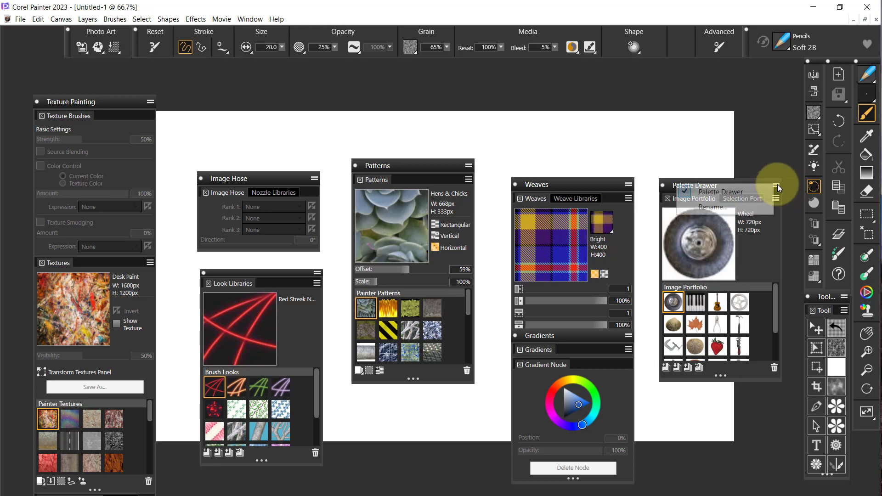
pyautogui.click(724, 208)
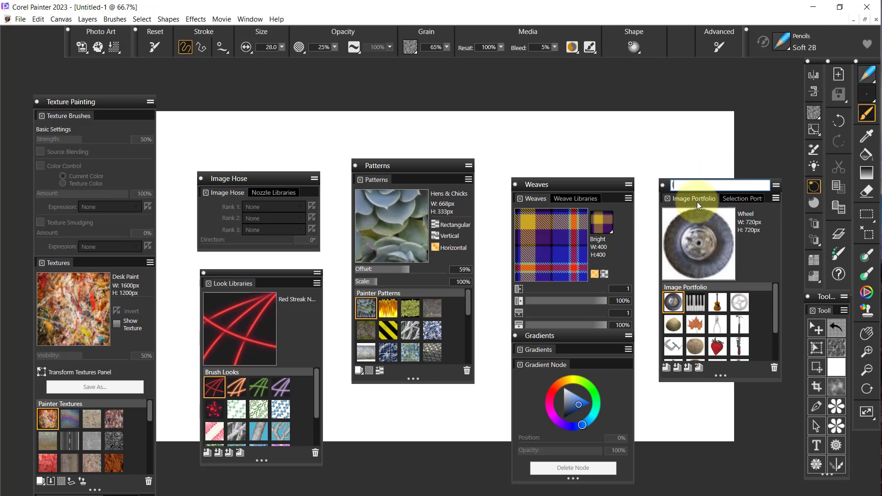
pyautogui.write('Image/Selection Portfolio')
pyautogui.press('Return')
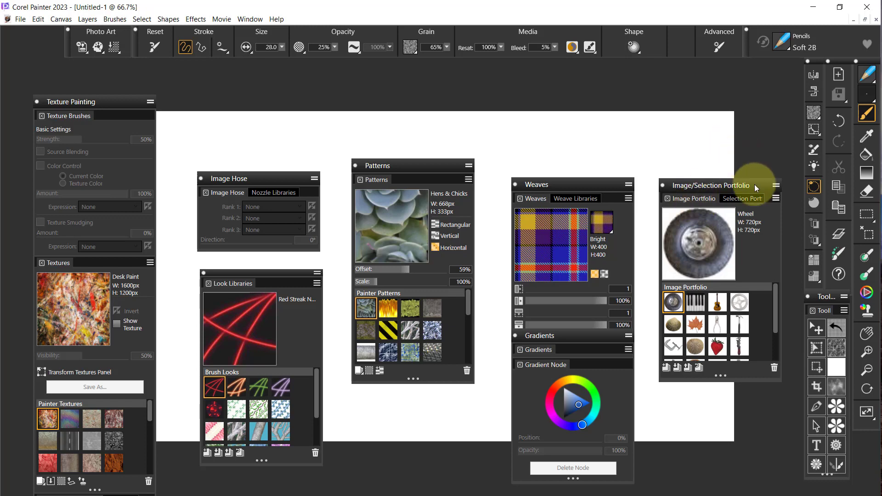
pyautogui.moveTo(755, 183); pyautogui.dragTo(773, 67)
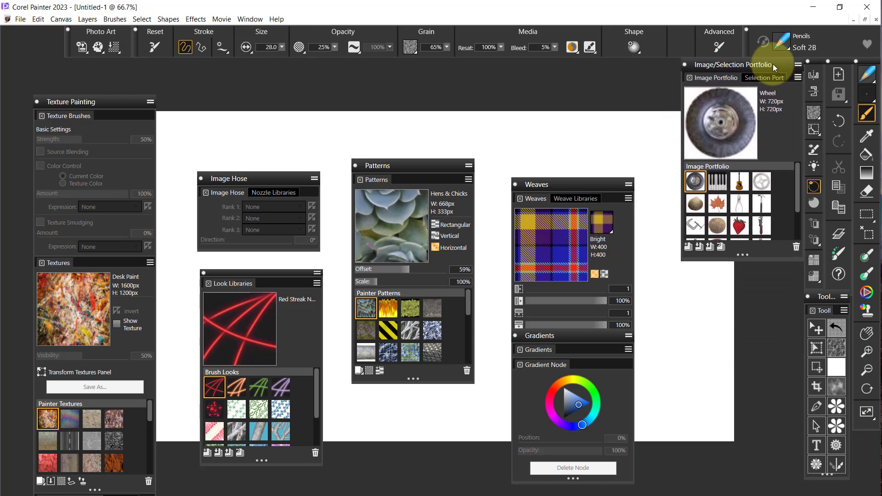
pyautogui.click(685, 65)
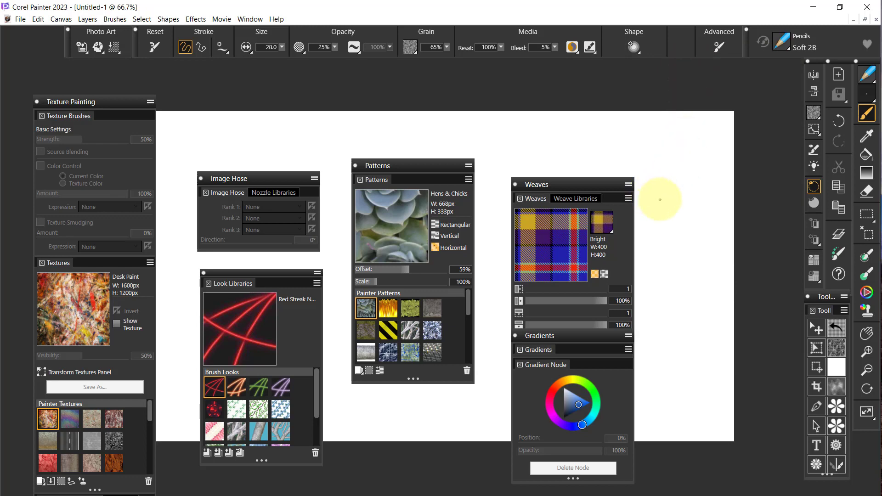
# - Add the Weaves panel as a tab in the Patterns drawer and stack the Weave Libraries panel beneath it
pyautogui.moveTo(601, 184); pyautogui.dragTo(686, 150)
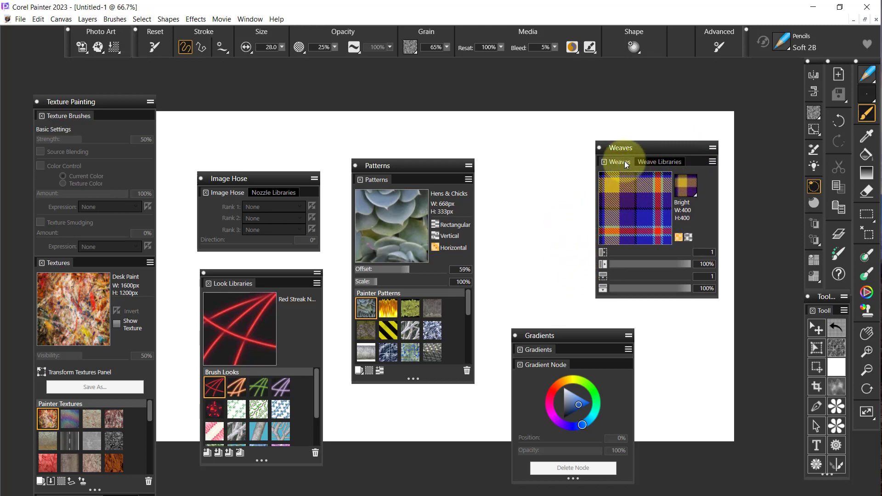
pyautogui.moveTo(625, 161); pyautogui.dragTo(387, 181)
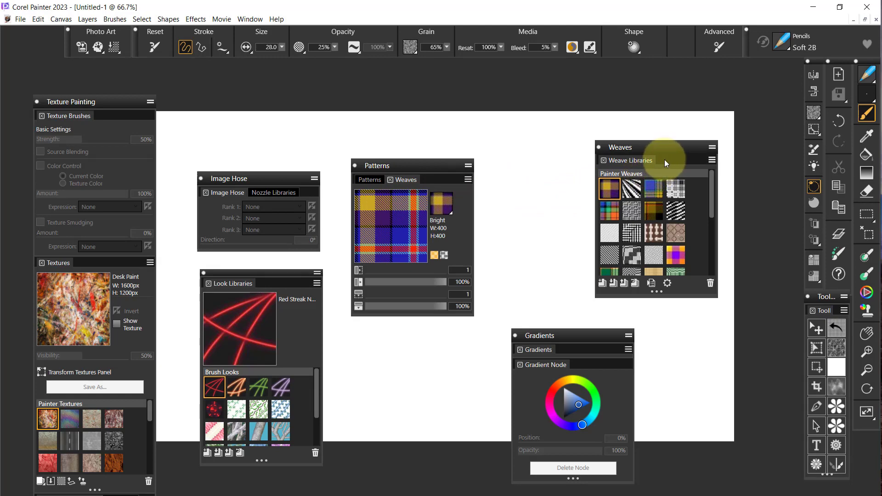
pyautogui.click(373, 181)
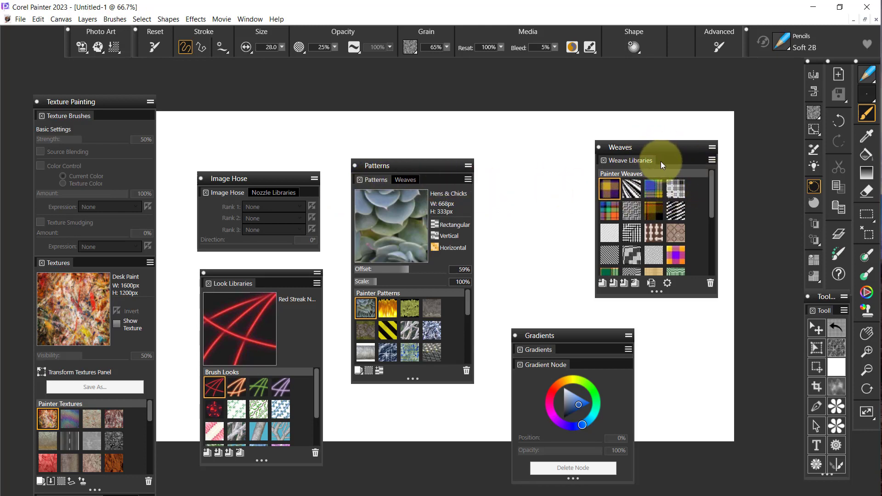
pyautogui.moveTo(662, 162)
pyautogui.mouseDown()
pyautogui.moveTo(572, 199)
pyautogui.moveTo(498, 284)
pyautogui.moveTo(439, 310)
pyautogui.moveTo(392, 305)
pyautogui.moveTo(396, 297)
pyautogui.moveTo(465, 290)
pyautogui.moveTo(657, 181)
pyautogui.moveTo(652, 175)
pyautogui.mouseUp()
pyautogui.click(405, 179)
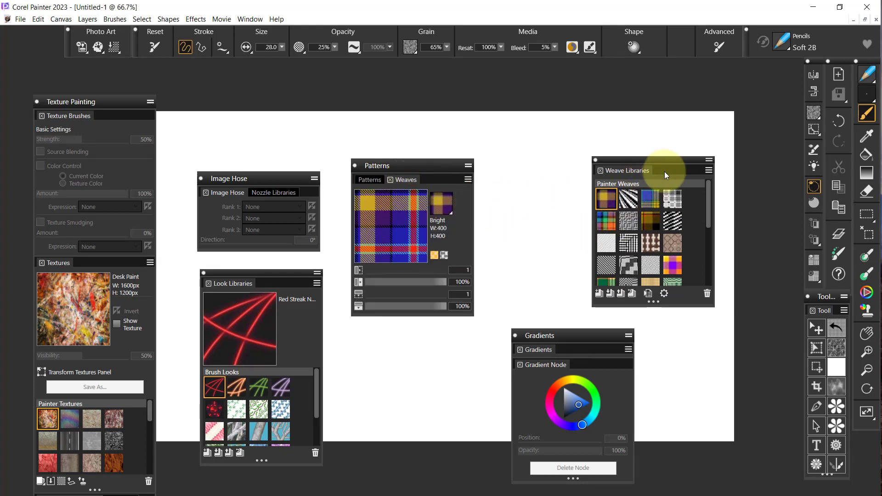
pyautogui.moveTo(664, 172); pyautogui.dragTo(416, 306)
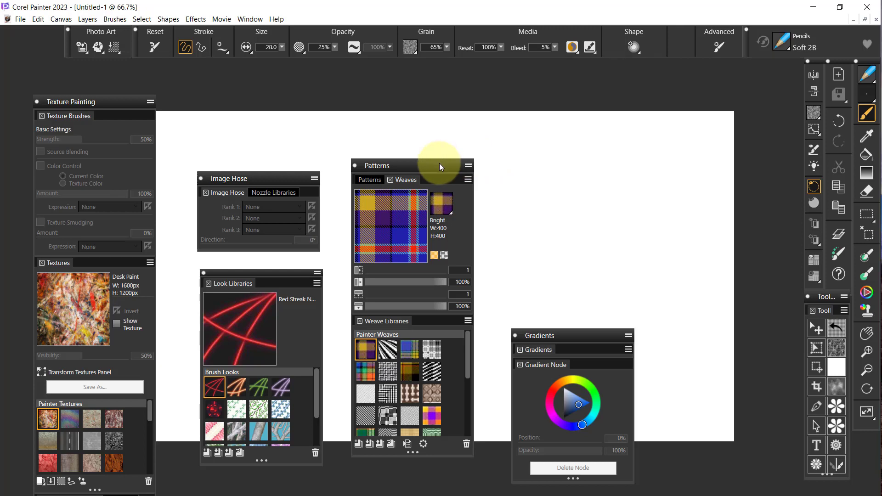
pyautogui.moveTo(439, 163); pyautogui.dragTo(449, 112)
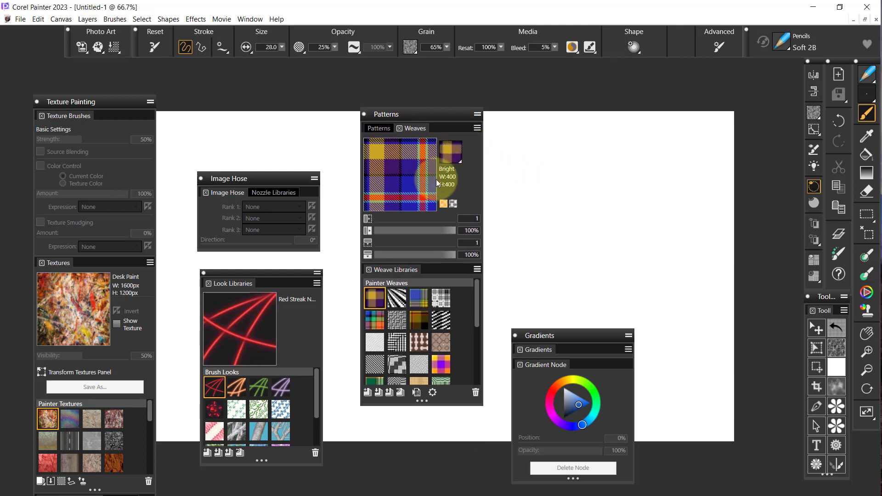
# - Move the Texture Painting drawer to the opposite side of the canvas and add its Textures panel as a tab in the Patterns drawer
pyautogui.moveTo(120, 103)
pyautogui.mouseDown()
pyautogui.moveTo(794, 94)
pyautogui.moveTo(741, 79)
pyautogui.mouseUp()
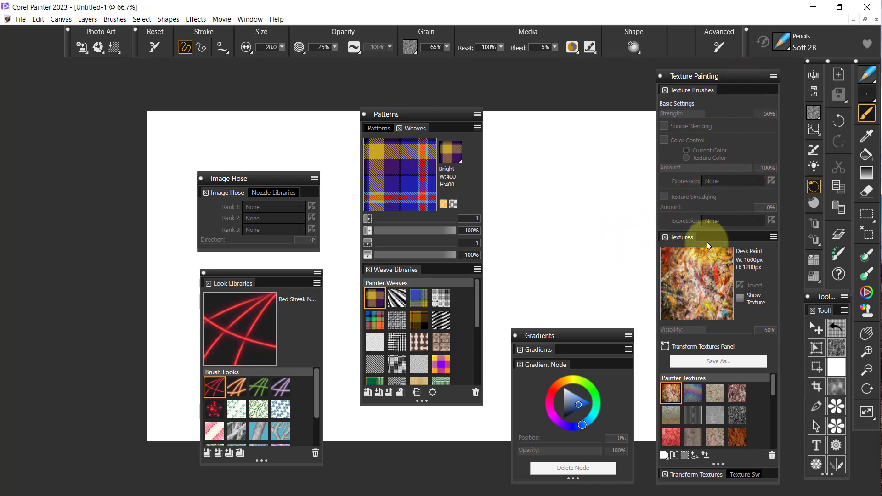
pyautogui.moveTo(707, 238)
pyautogui.mouseDown()
pyautogui.moveTo(517, 214)
pyautogui.moveTo(534, 179)
pyautogui.moveTo(524, 170)
pyautogui.moveTo(476, 135)
pyautogui.moveTo(423, 132)
pyautogui.mouseUp()
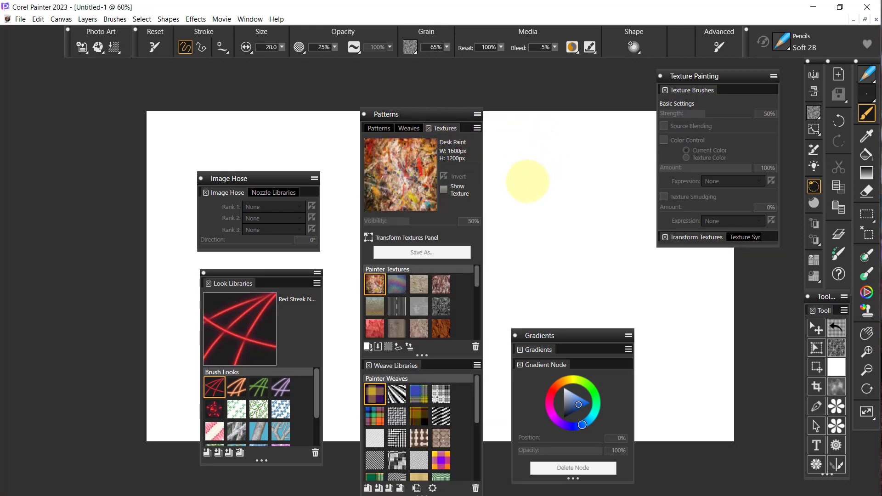
pyautogui.scroll(-1, 525, 183)
pyautogui.moveTo(435, 112)
pyautogui.mouseDown()
pyautogui.moveTo(437, 71)
pyautogui.moveTo(435, 112)
pyautogui.mouseUp()
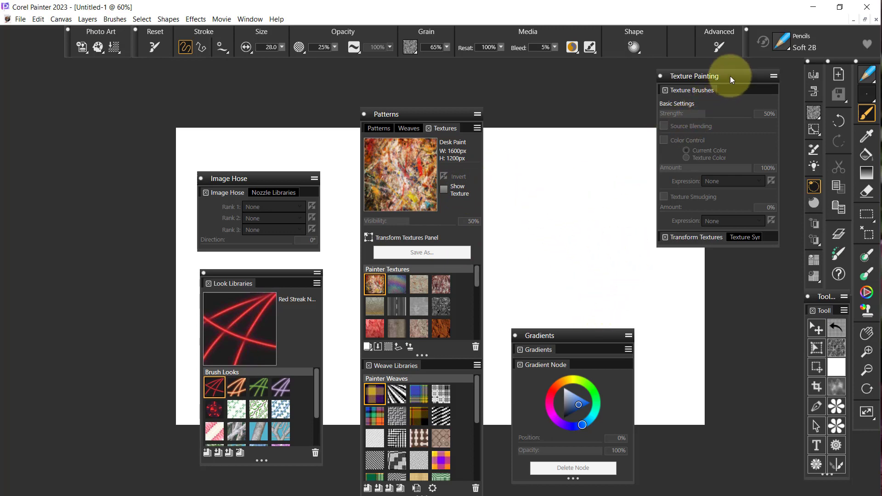
pyautogui.moveTo(730, 76); pyautogui.dragTo(723, 161)
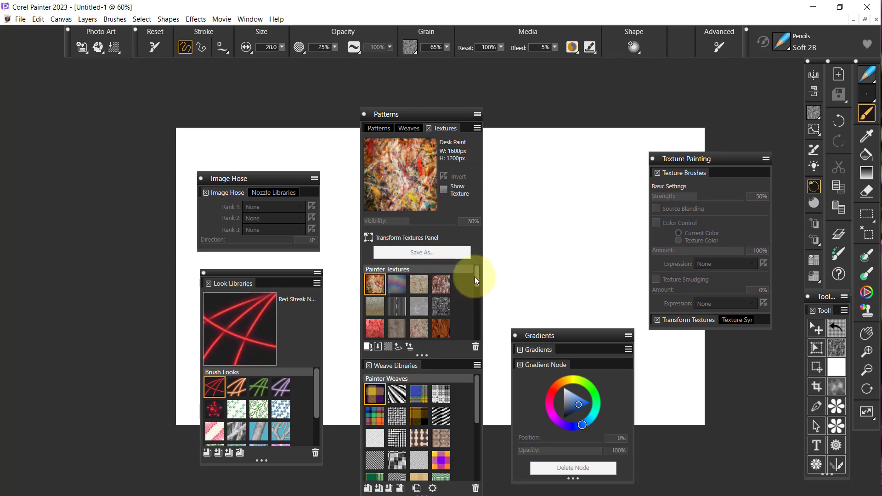
pyautogui.moveTo(475, 277)
pyautogui.mouseDown()
pyautogui.moveTo(481, 344)
pyautogui.moveTo(492, 266)
pyautogui.mouseUp()
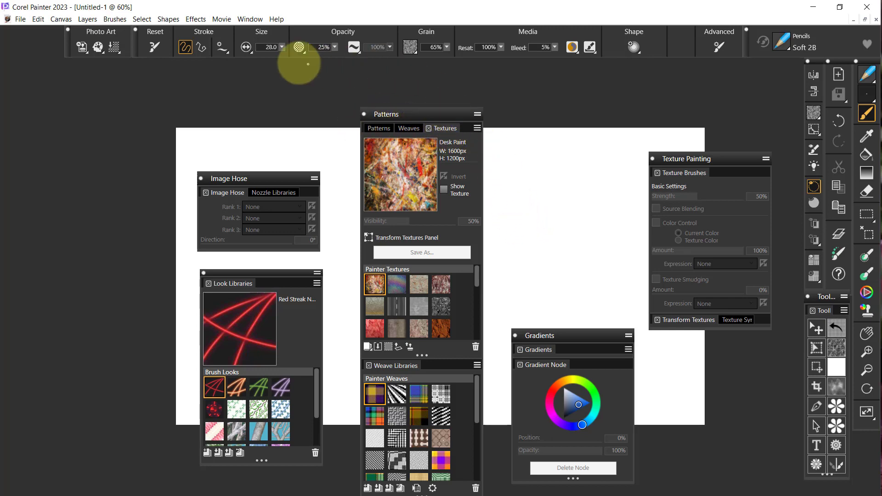
# - Check the list of available media panels and add the Look Libraries panel as a tab in the Patterns drawer
pyautogui.click(247, 19)
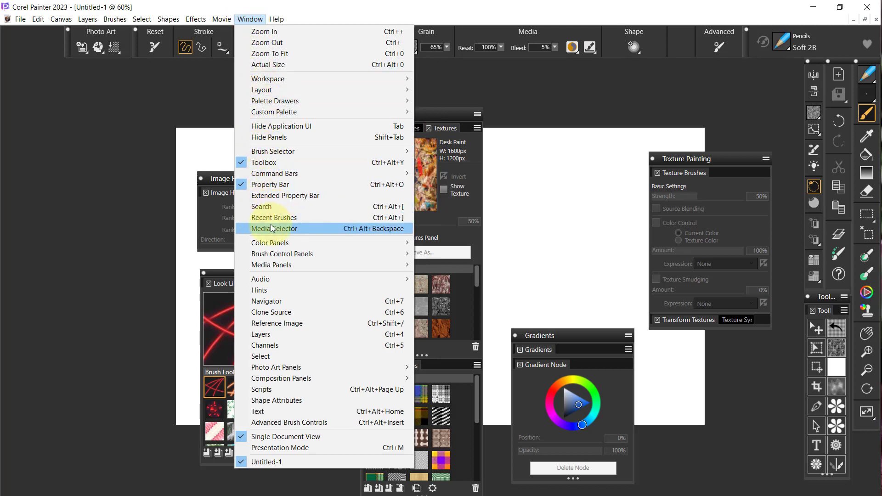
pyautogui.moveTo(276, 268)
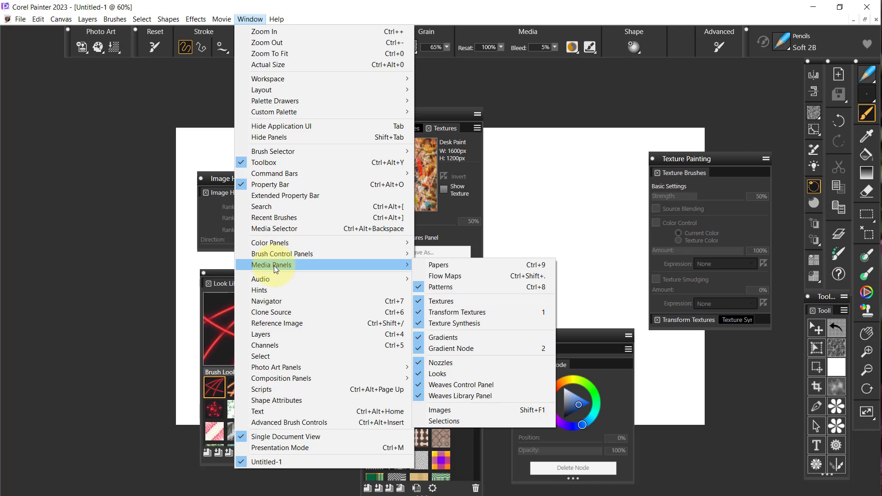
pyautogui.click(99, 242)
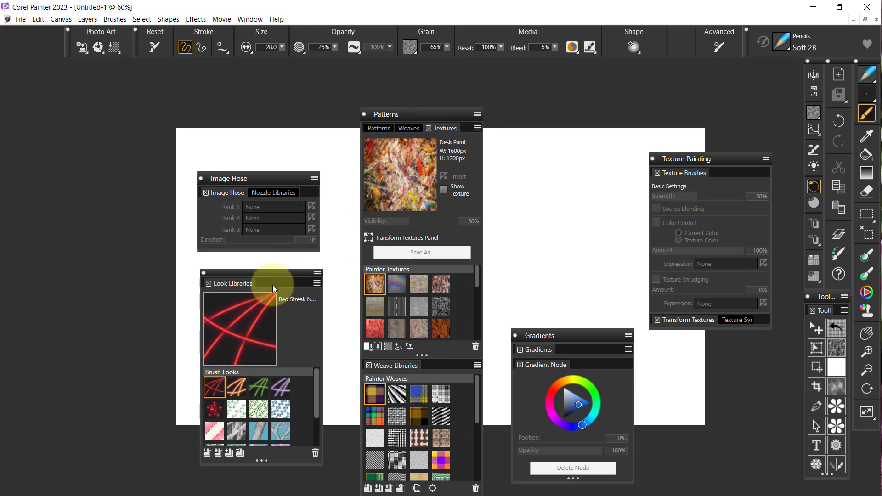
pyautogui.moveTo(272, 285); pyautogui.dragTo(457, 132)
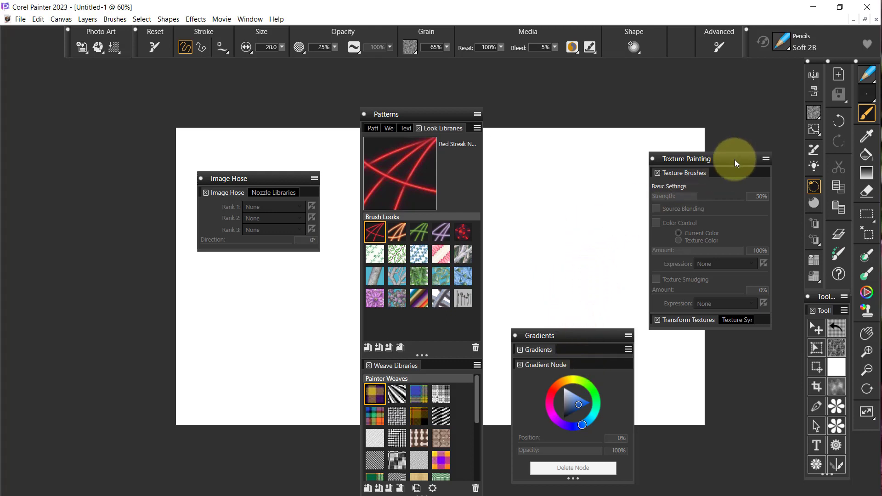
# - Close the Texture Painting drawer and place the Patterns drawer against the command bars beside the canvas
pyautogui.moveTo(735, 159)
pyautogui.mouseDown()
pyautogui.moveTo(680, 150)
pyautogui.moveTo(672, 125)
pyautogui.moveTo(747, 88)
pyautogui.moveTo(758, 64)
pyautogui.mouseUp()
pyautogui.click(686, 64)
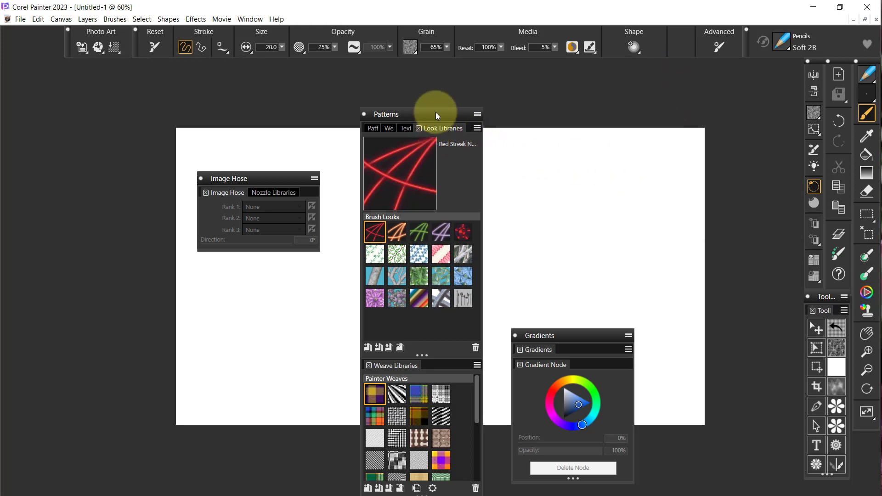
pyautogui.moveTo(436, 112); pyautogui.dragTo(762, 70)
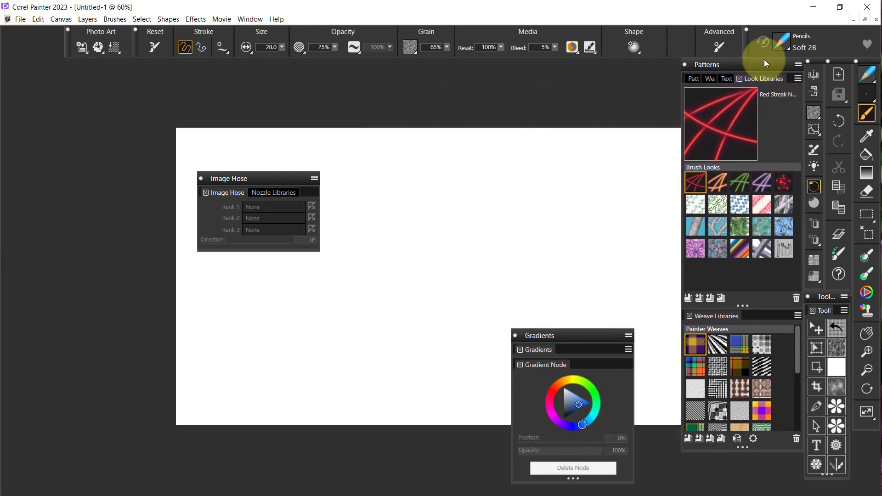
# - Compare the Patterns and Weaves panels inside the Patterns drawer, ending with the Patterns panel displayed
pyautogui.click(695, 78)
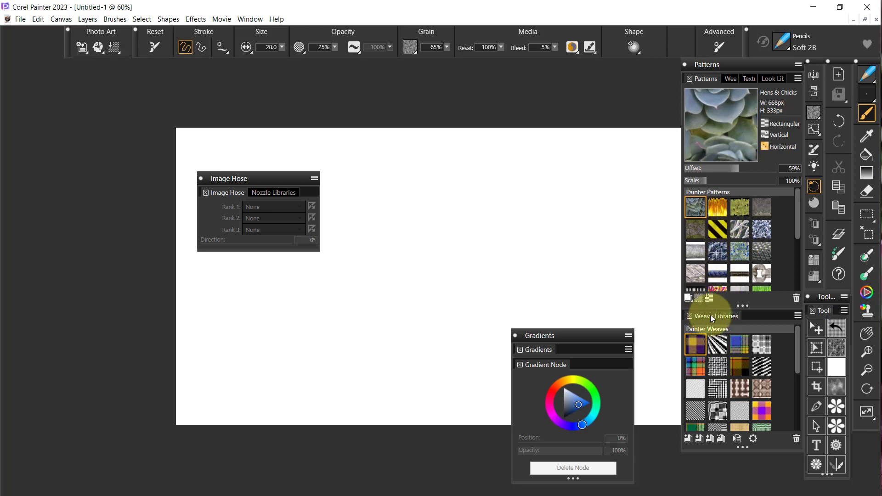
pyautogui.click(730, 78)
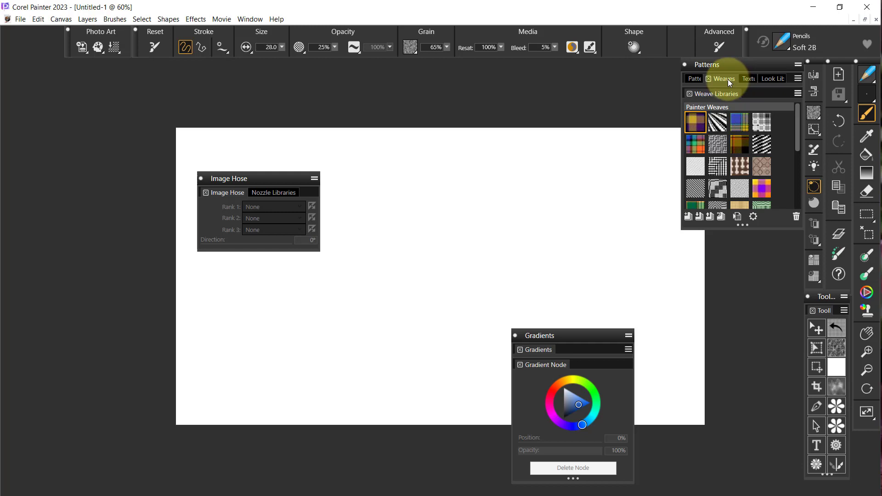
pyautogui.click(728, 79)
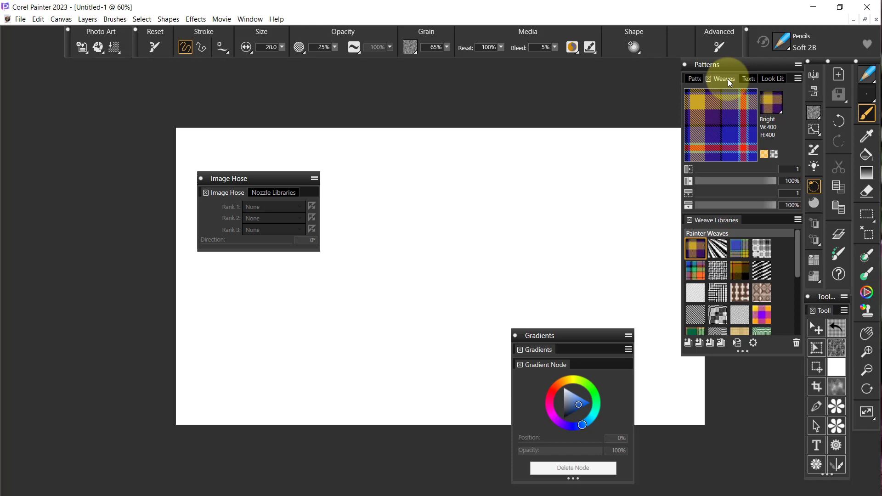
pyautogui.click(692, 80)
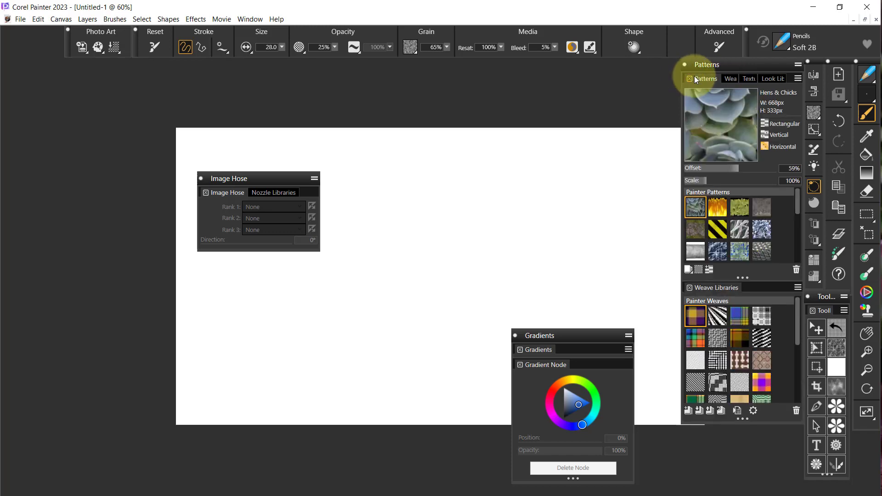
# - Review the Weaves, Textures and Look Libraries panels in the Patterns drawer, ending with the Patterns panel displayed
pyautogui.click(729, 80)
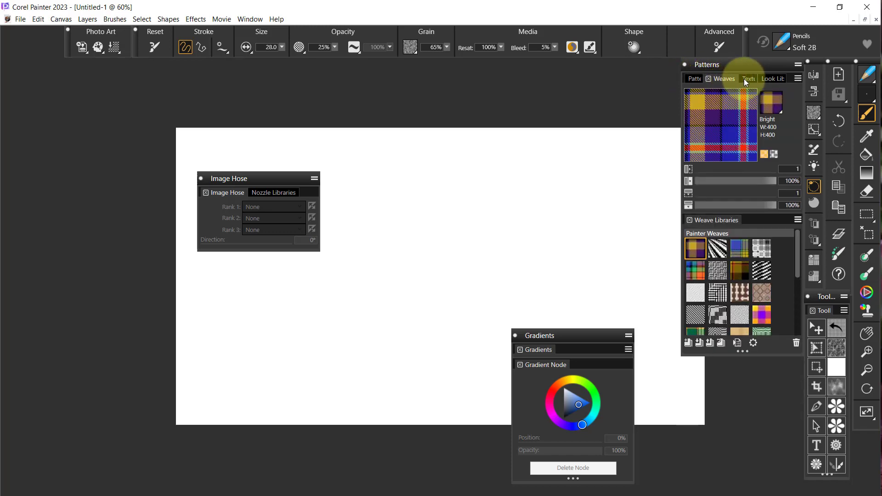
pyautogui.click(748, 79)
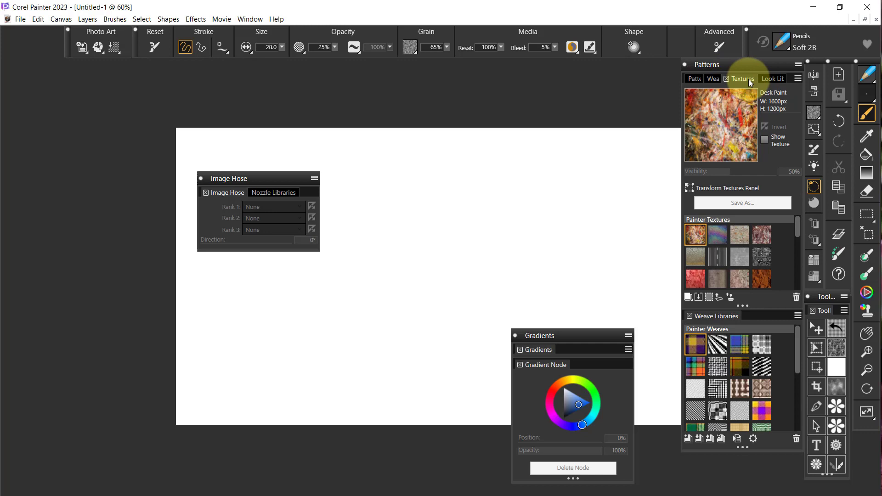
pyautogui.click(771, 76)
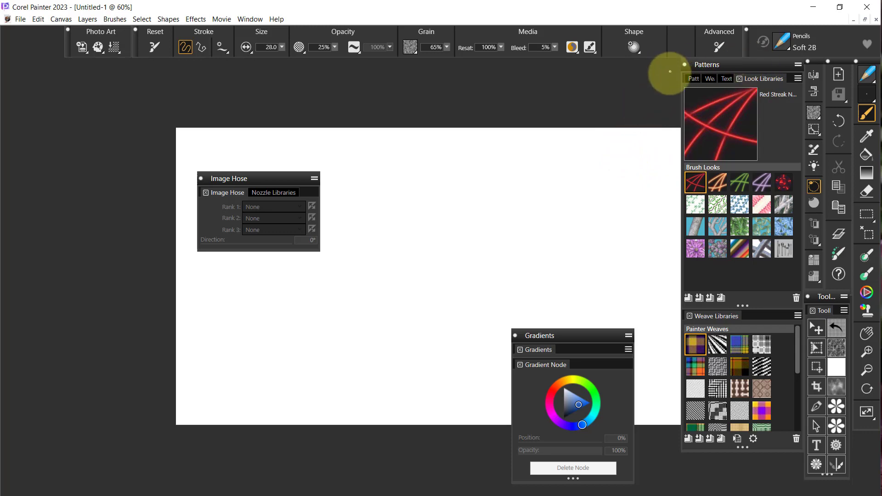
pyautogui.click(694, 78)
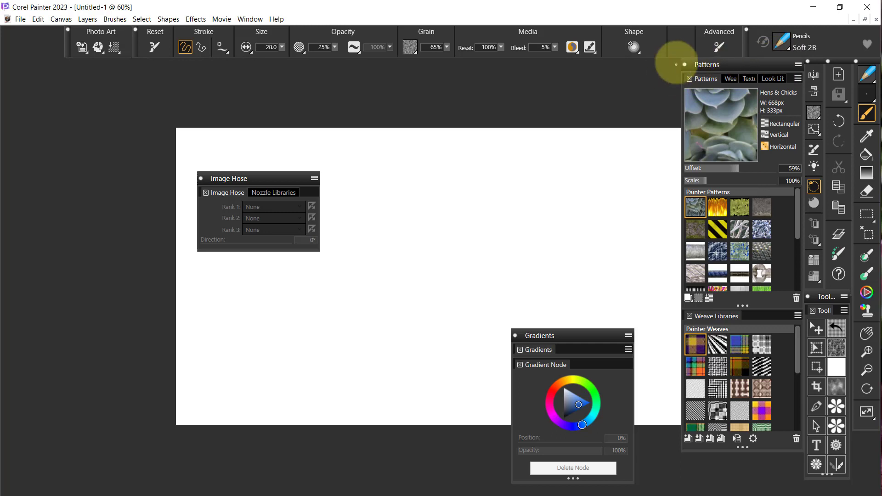
# - Close the Patterns drawer and move the Gradients drawer up over the canvas, level with the Image Hose drawer
pyautogui.click(685, 65)
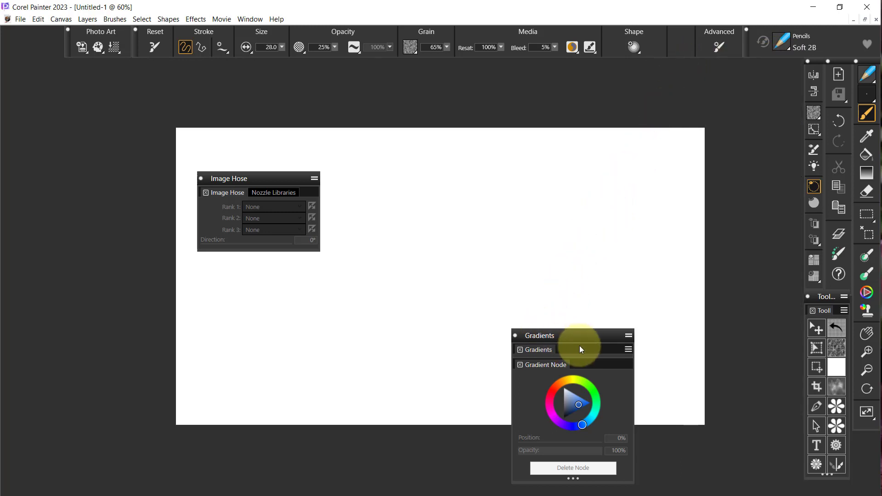
pyautogui.moveTo(572, 335); pyautogui.dragTo(502, 181)
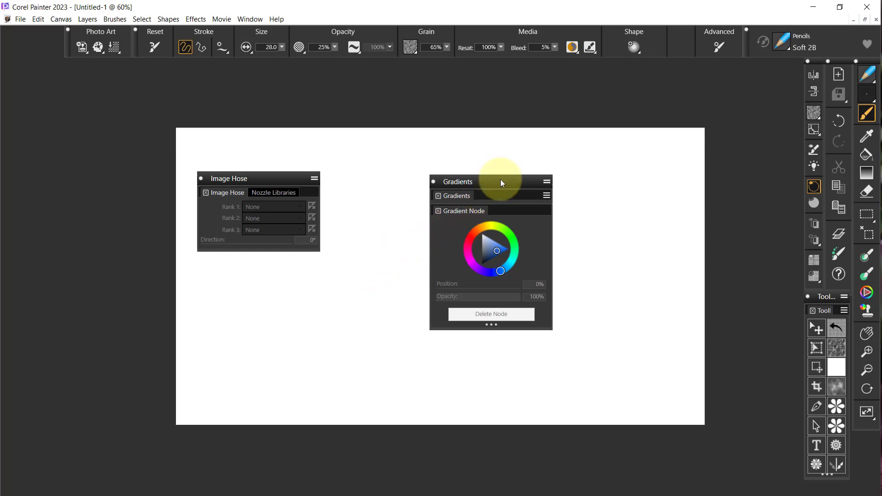
# - Save the current palette layout over the existing personal 2023 layout, replacing it, and close the program
pyautogui.click(250, 20)
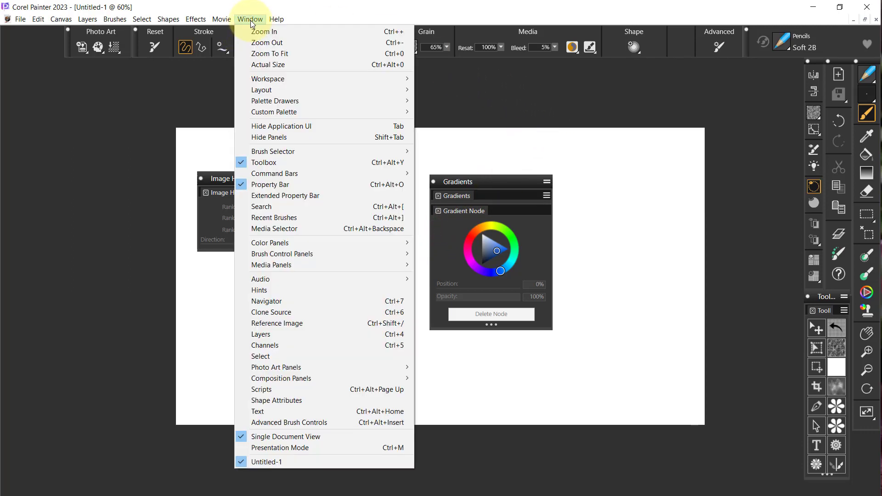
pyautogui.moveTo(273, 90)
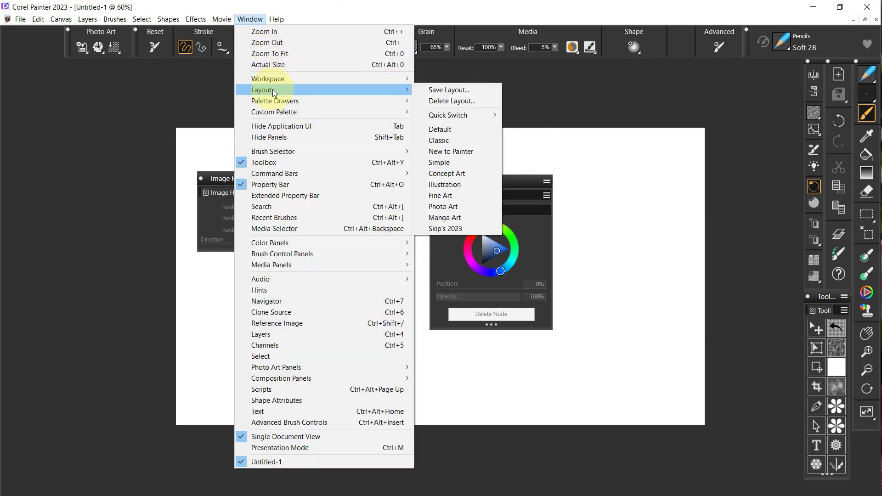
pyautogui.click(437, 89)
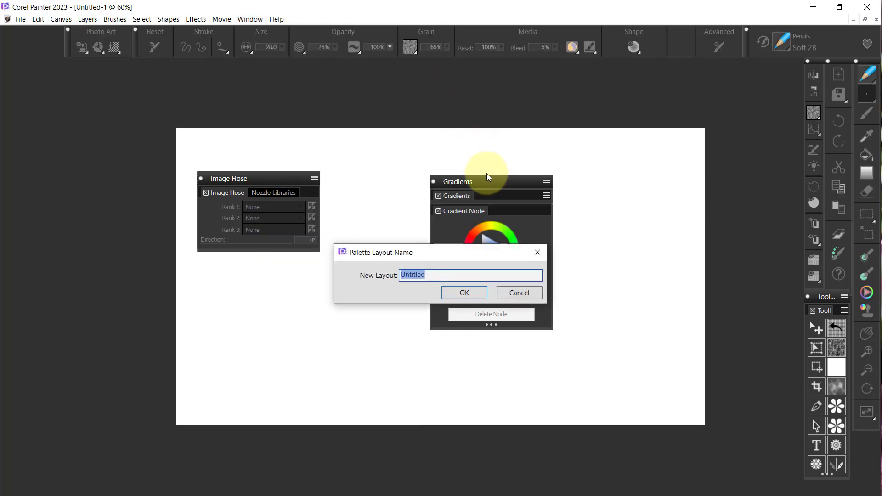
pyautogui.write("Skip's 2023")
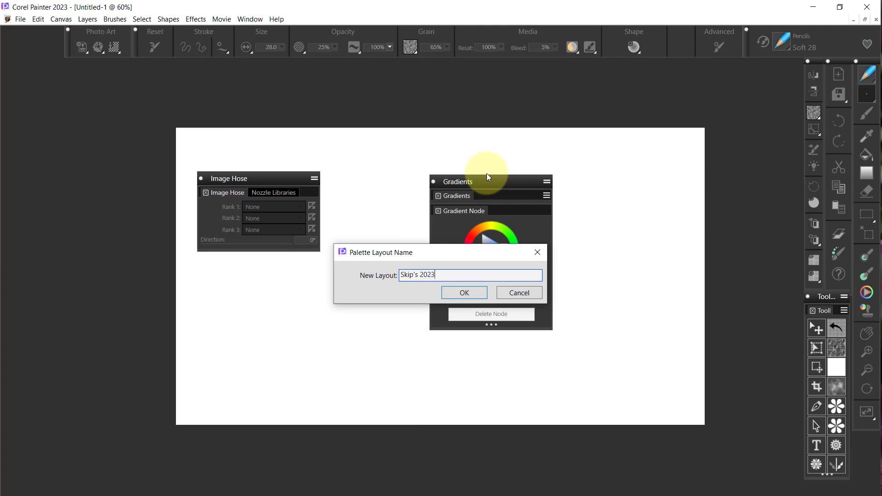
pyautogui.click(462, 292)
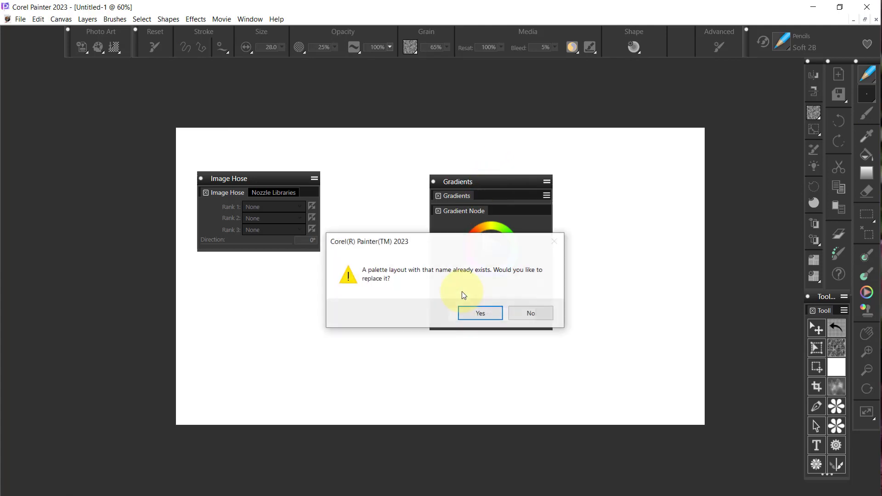
pyautogui.click(481, 314)
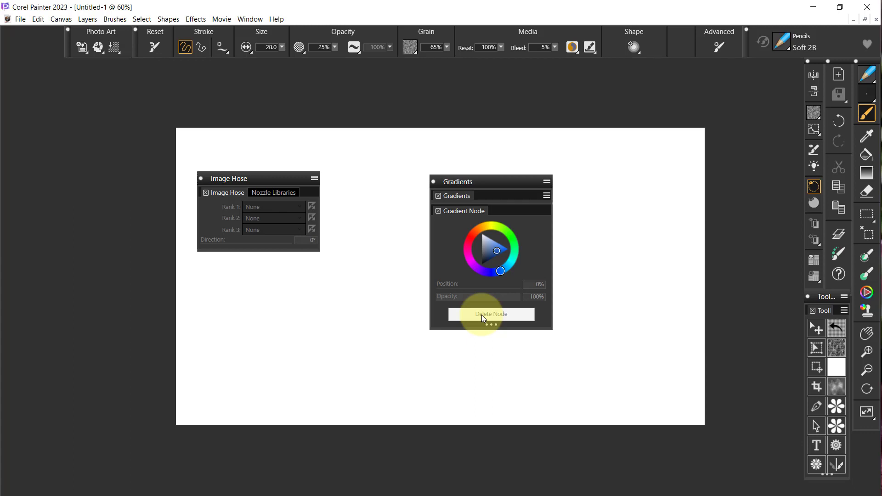
pyautogui.click(867, 12)
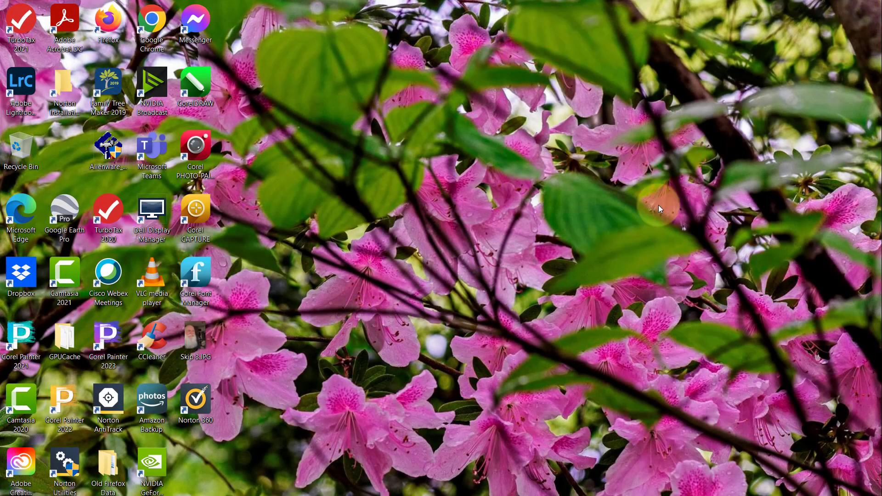